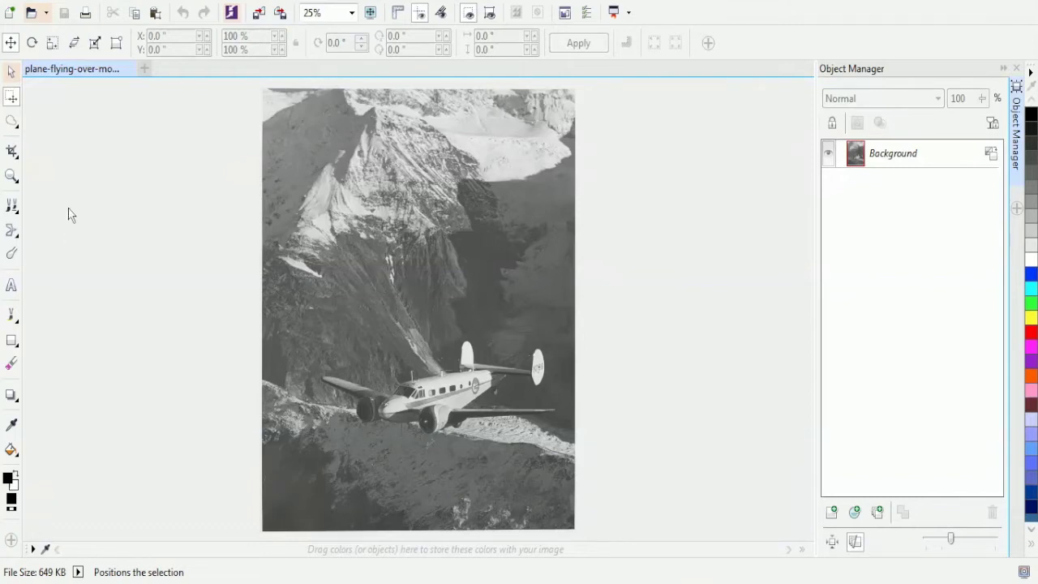
# - Zoom in twice on the plane, going from 25% to 50%
pyautogui.click(11, 176)
pyautogui.click(412, 390)
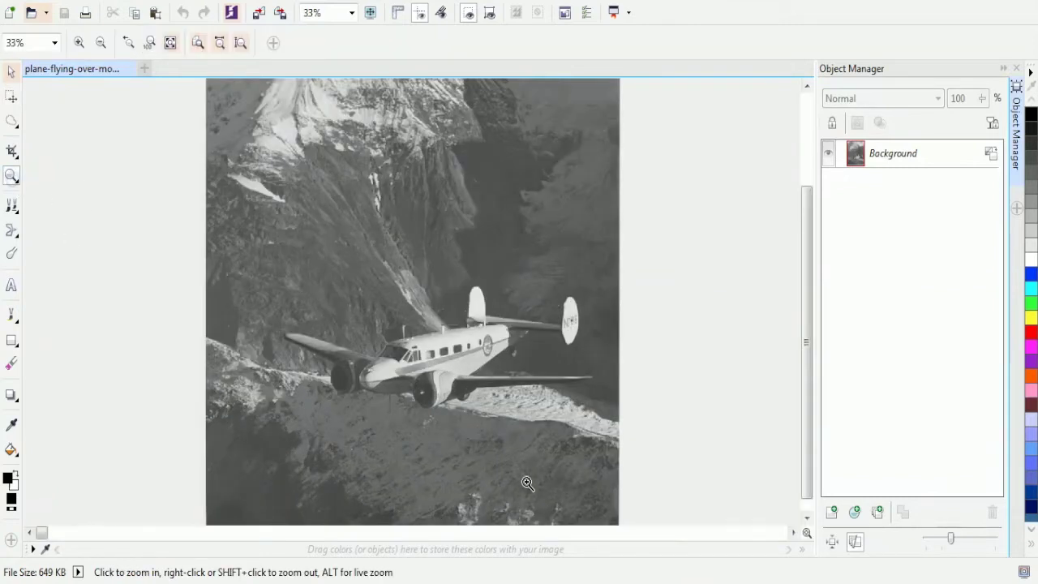
pyautogui.click(446, 333)
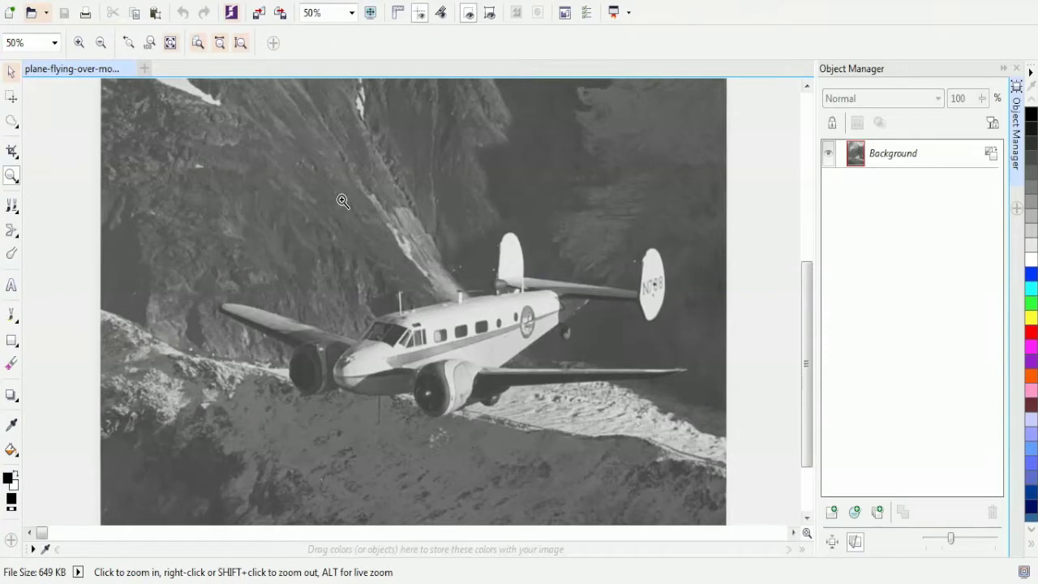
# - Zoom in on the plane to 75% and select the Freehand Mask tool
pyautogui.click(120, 2)
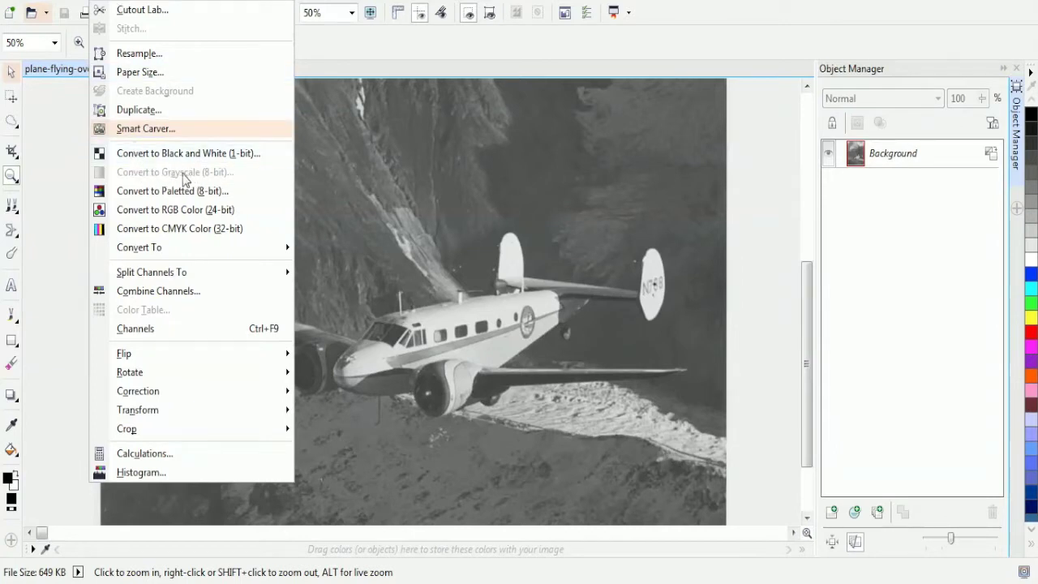
pyautogui.click(114, 2)
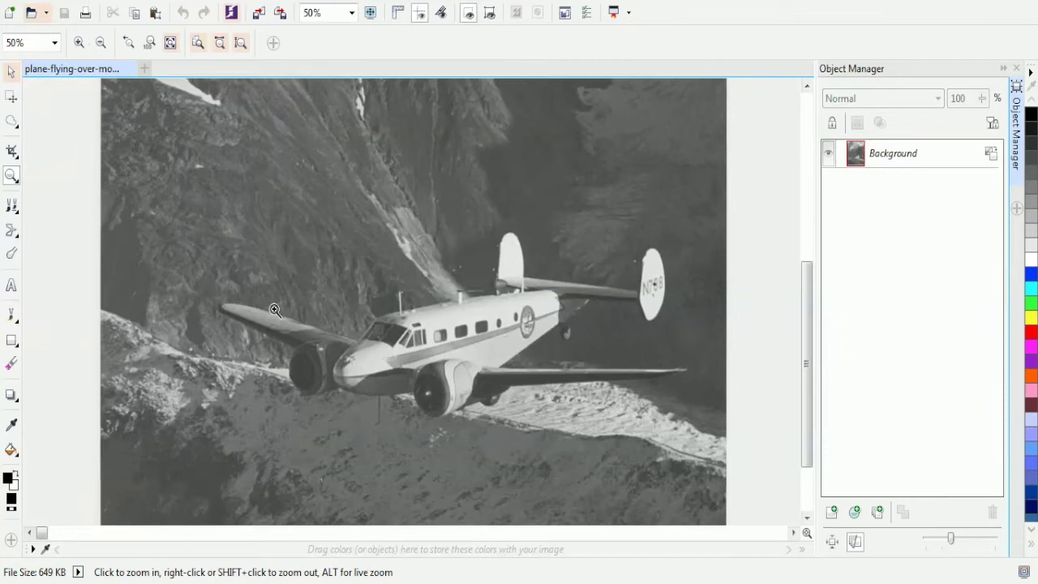
pyautogui.click(436, 373)
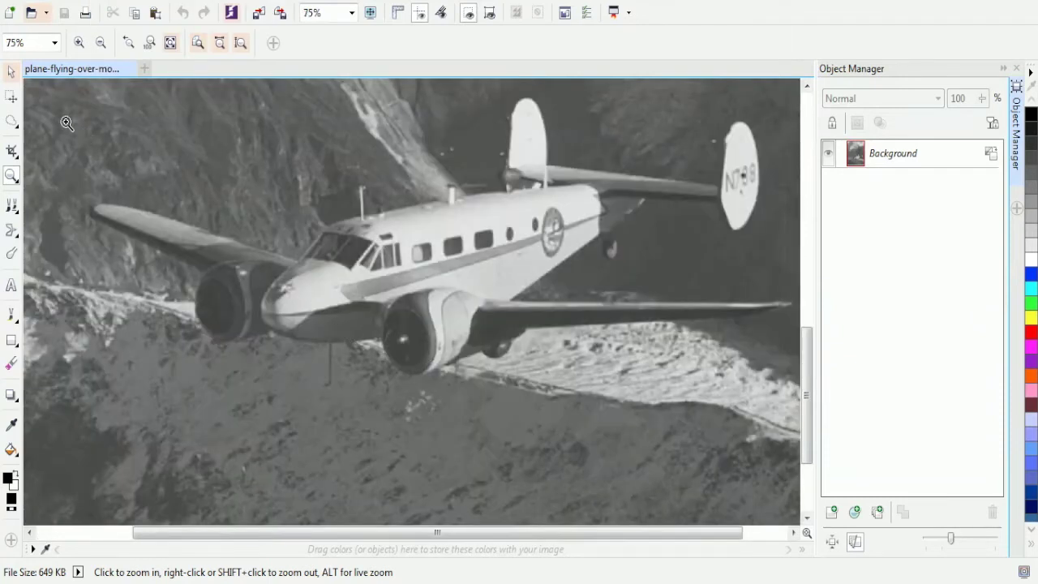
pyautogui.click(12, 126)
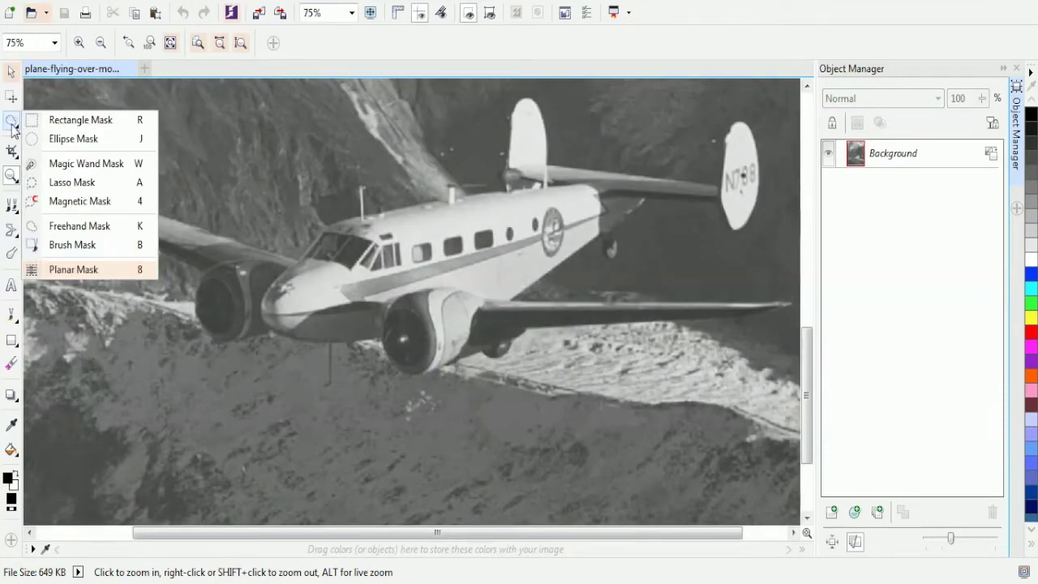
pyautogui.click(79, 227)
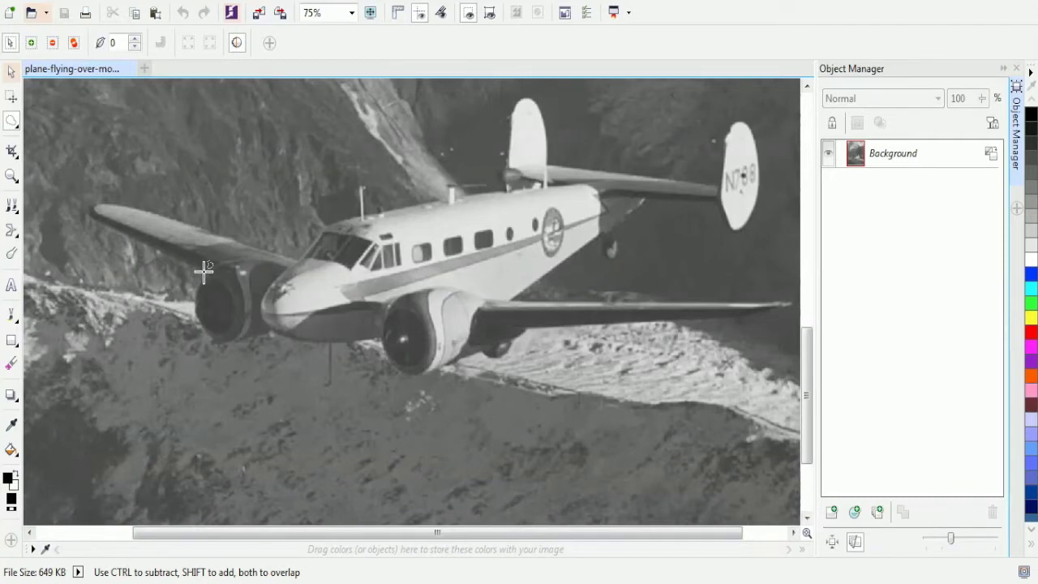
# - Reselect the Freehand Mask tool from the mask tools flyout
pyautogui.click(12, 121)
pyautogui.click(12, 122)
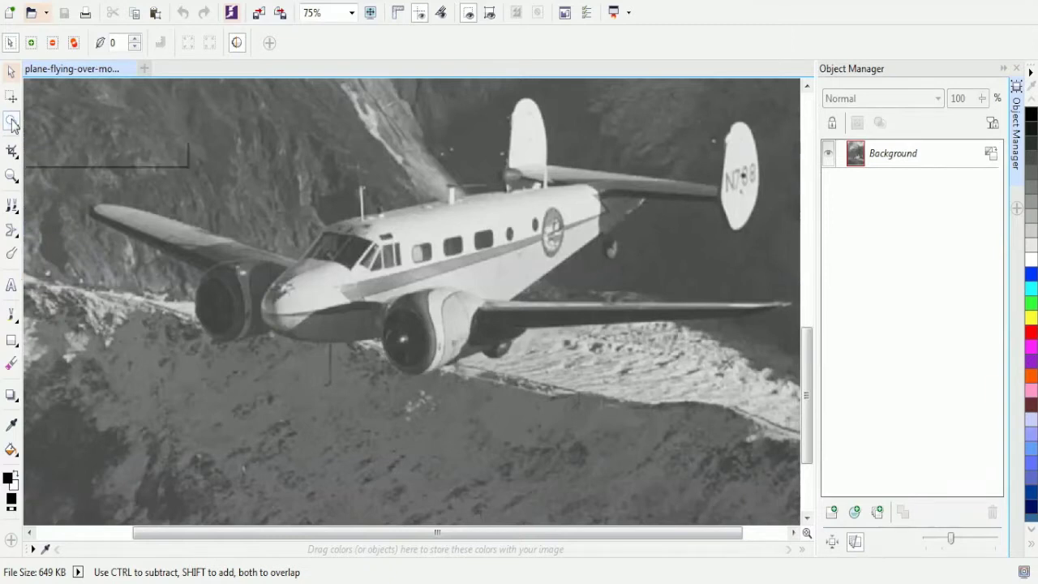
pyautogui.click(17, 128)
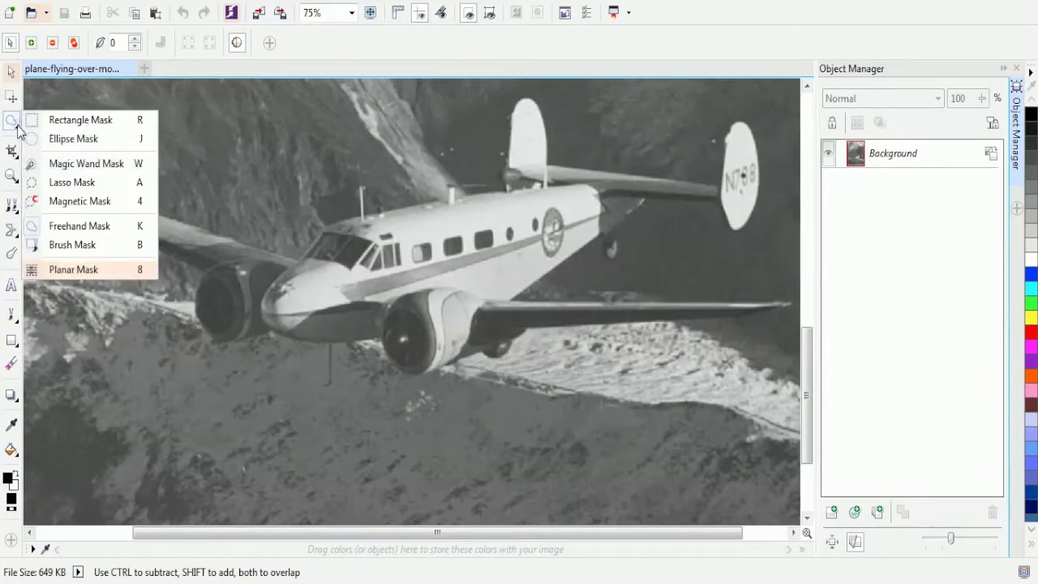
pyautogui.click(74, 227)
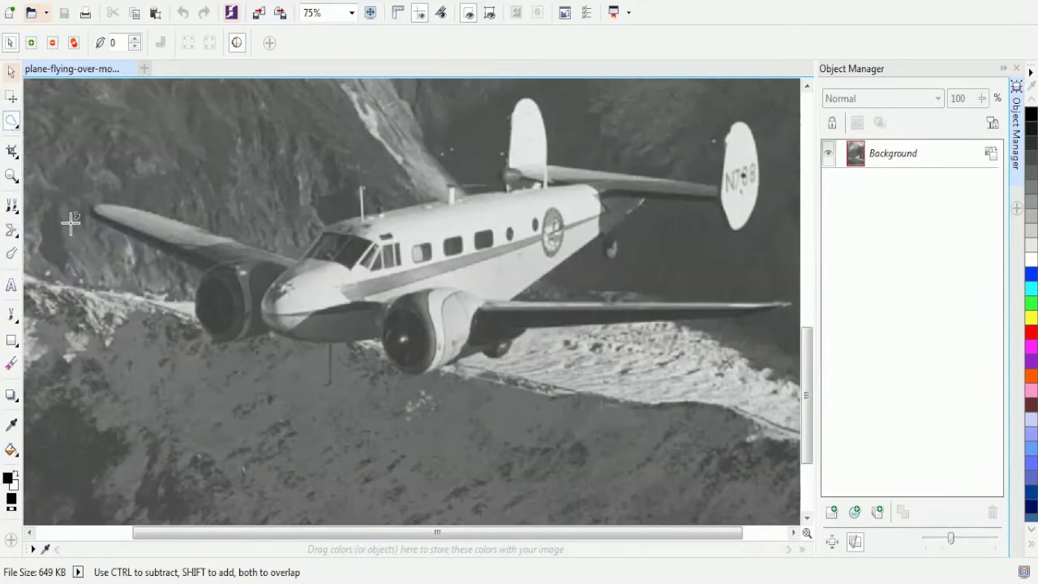
# - Trace the mask from the left wingtip along the wing, cockpit roof and both tail fins
pyautogui.click(203, 273)
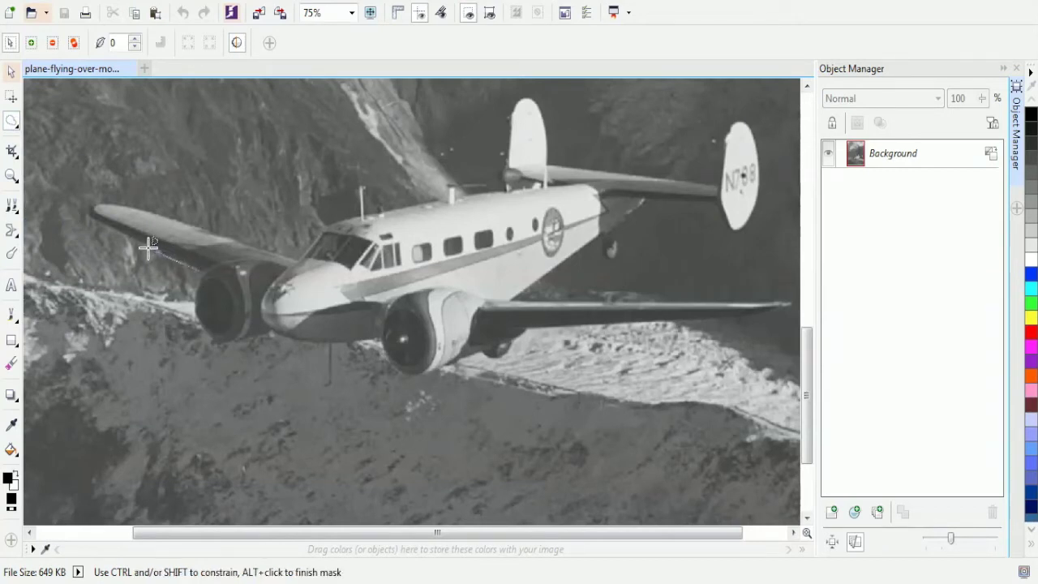
pyautogui.click(92, 209)
pyautogui.click(298, 258)
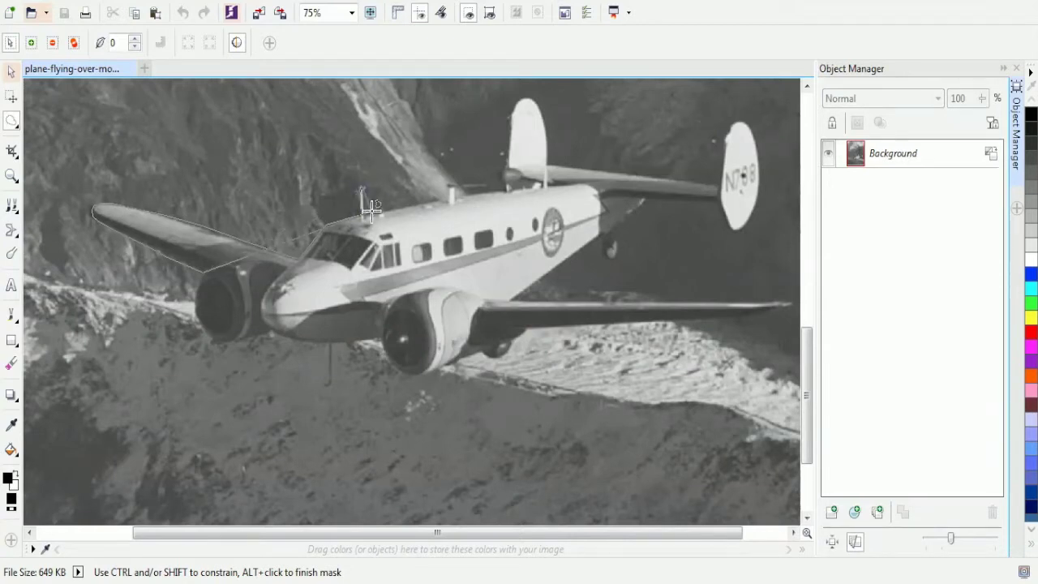
pyautogui.click(362, 216)
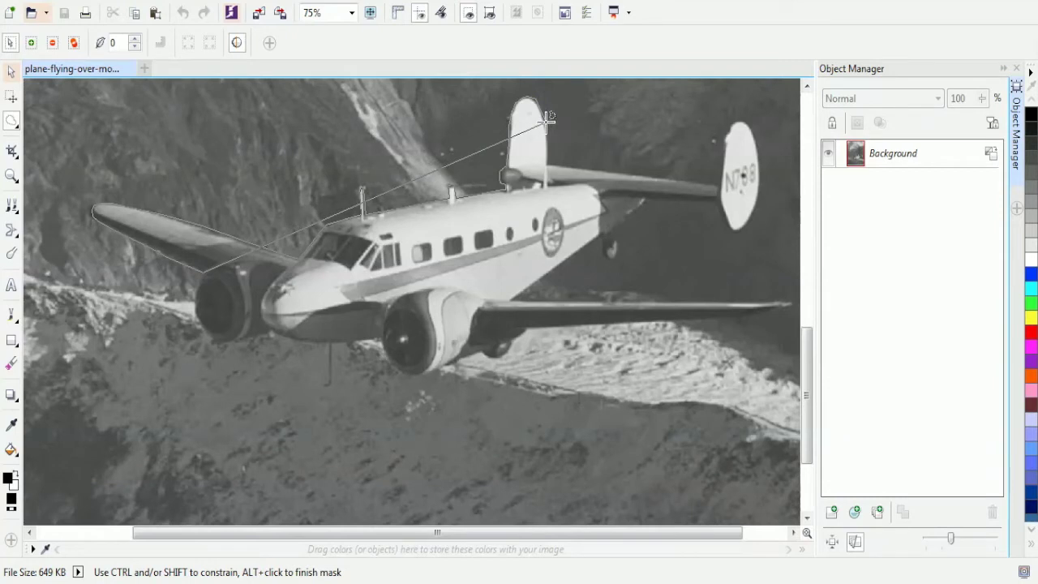
pyautogui.click(549, 165)
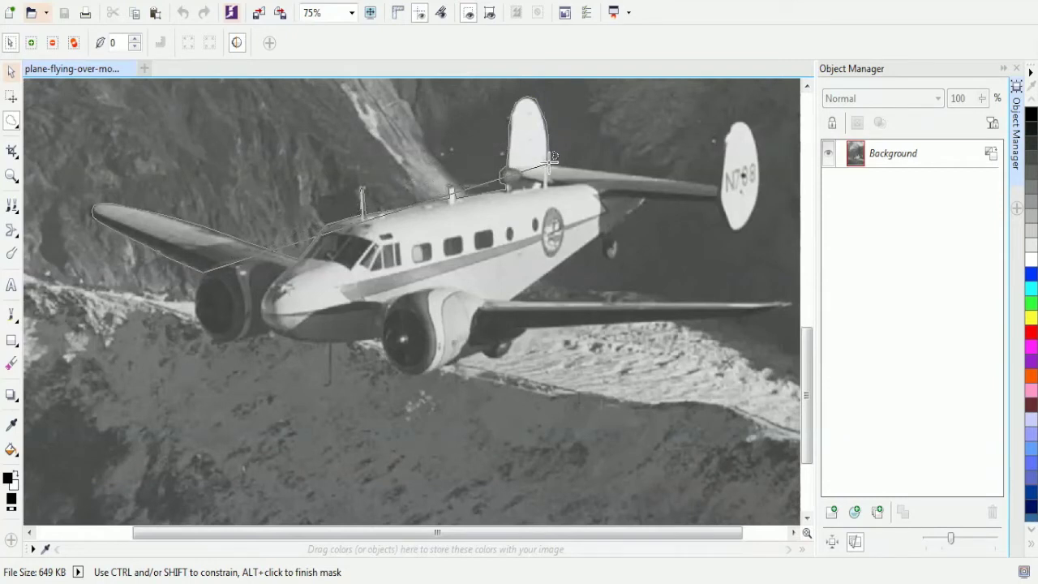
pyautogui.click(721, 177)
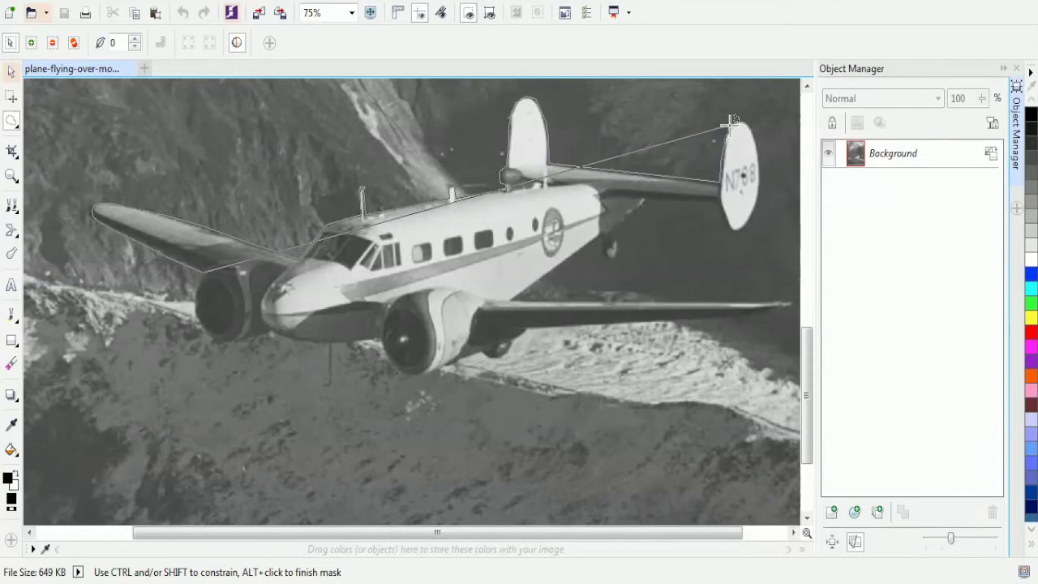
pyautogui.click(733, 123)
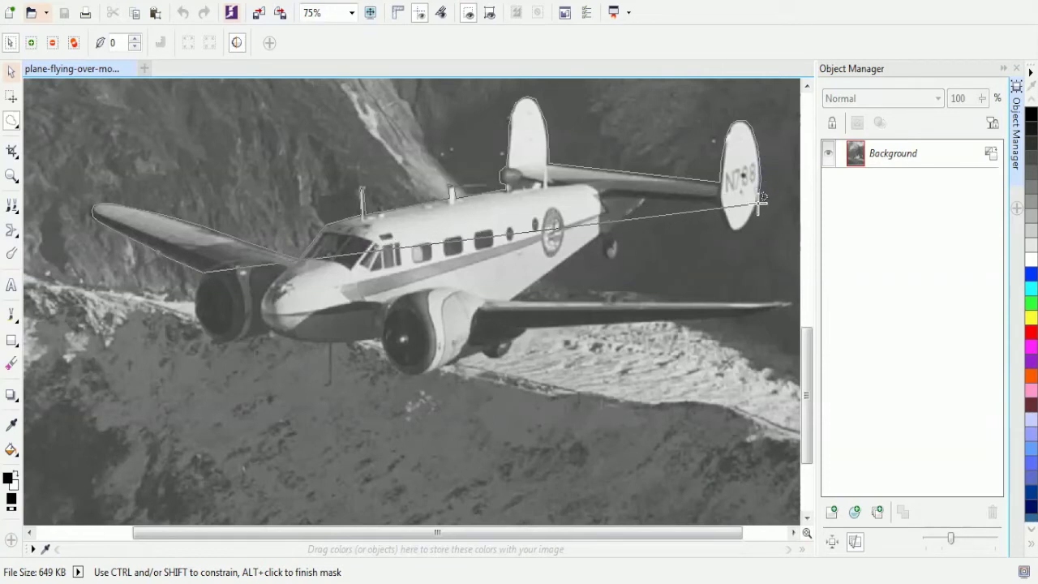
pyautogui.moveTo(760, 201)
pyautogui.mouseDown()
pyautogui.moveTo(731, 235)
pyautogui.moveTo(721, 203)
pyautogui.moveTo(650, 196)
pyautogui.moveTo(611, 234)
pyautogui.moveTo(616, 257)
pyautogui.moveTo(606, 258)
pyautogui.moveTo(601, 236)
pyautogui.moveTo(519, 273)
pyautogui.moveTo(515, 297)
pyautogui.moveTo(540, 278)
pyautogui.moveTo(513, 297)
pyautogui.moveTo(783, 305)
pyautogui.moveTo(527, 327)
pyautogui.moveTo(513, 348)
pyautogui.moveTo(413, 374)
pyautogui.moveTo(367, 338)
pyautogui.mouseUp()
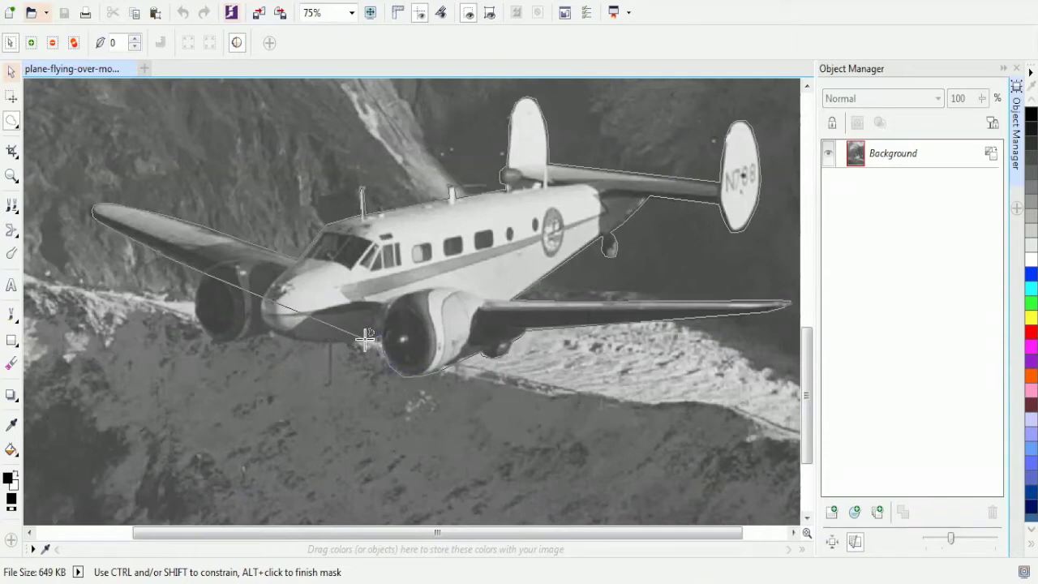
# - Trace along the fuselage underside and close the mask around the whole plane
pyautogui.moveTo(365, 341)
pyautogui.mouseDown()
pyautogui.moveTo(304, 343)
pyautogui.moveTo(270, 330)
pyautogui.moveTo(204, 336)
pyautogui.moveTo(227, 343)
pyautogui.moveTo(212, 342)
pyautogui.mouseUp()
pyautogui.keyDown('alt'); pyautogui.click(201, 271); pyautogui.keyUp('alt')
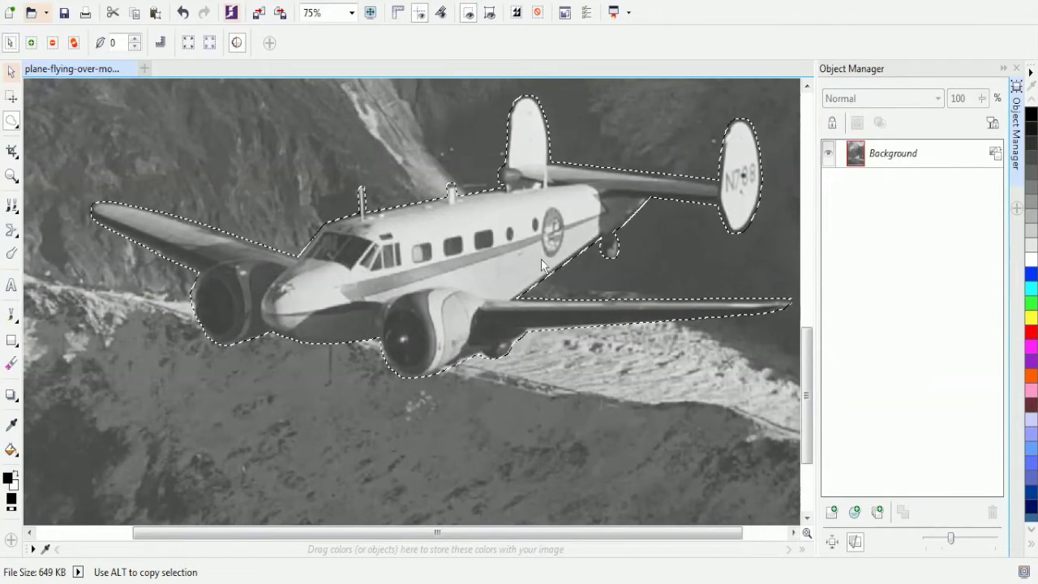
# - Copy the masked plane to Object 1 with Ctrl+Up and check it by toggling Background's visibility
pyautogui.press('ctrl')
pyautogui.hotkey('ctrl', 'Up')
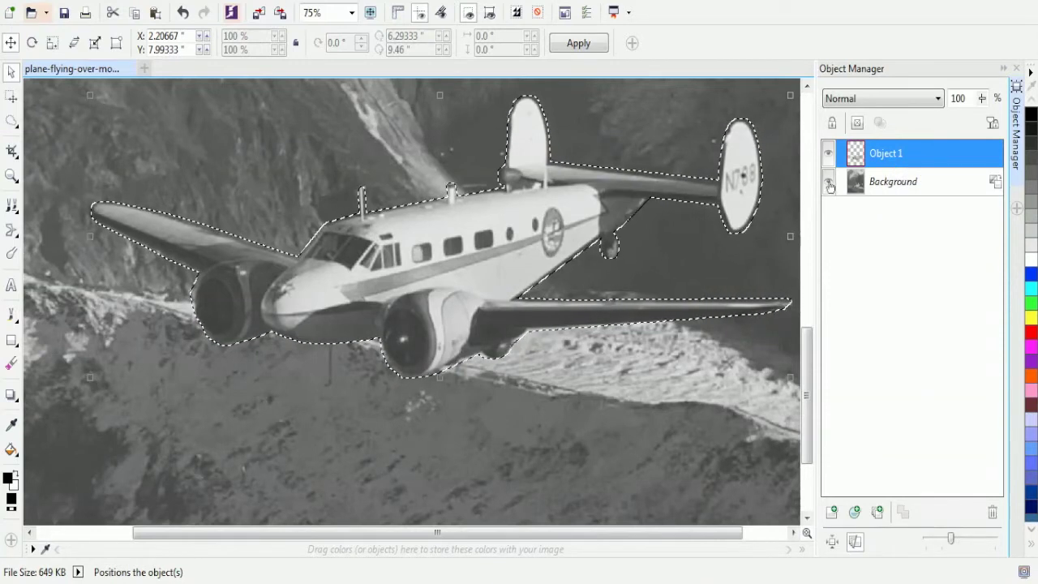
pyautogui.click(829, 186)
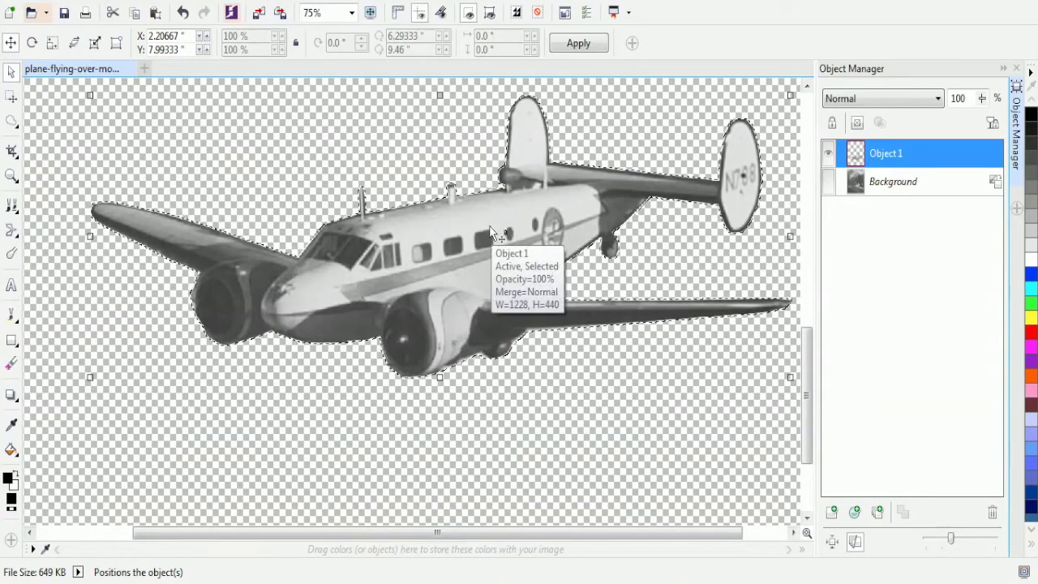
pyautogui.click(828, 181)
pyautogui.click(876, 183)
# - Duplicate Background as Object 2, select Object 1, and hide Object 2 and Background
pyautogui.rightClick(884, 187)
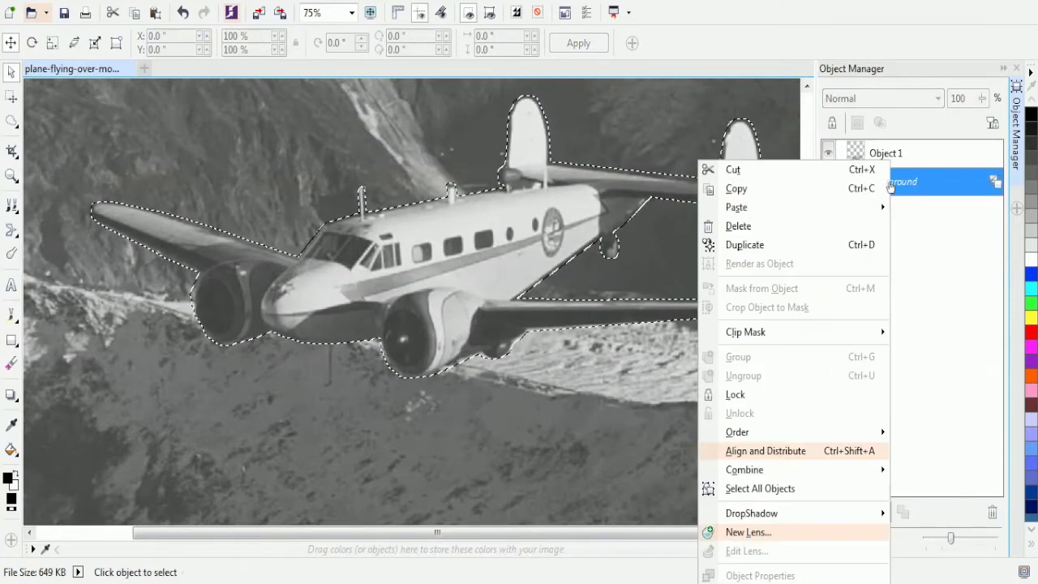
pyautogui.click(769, 244)
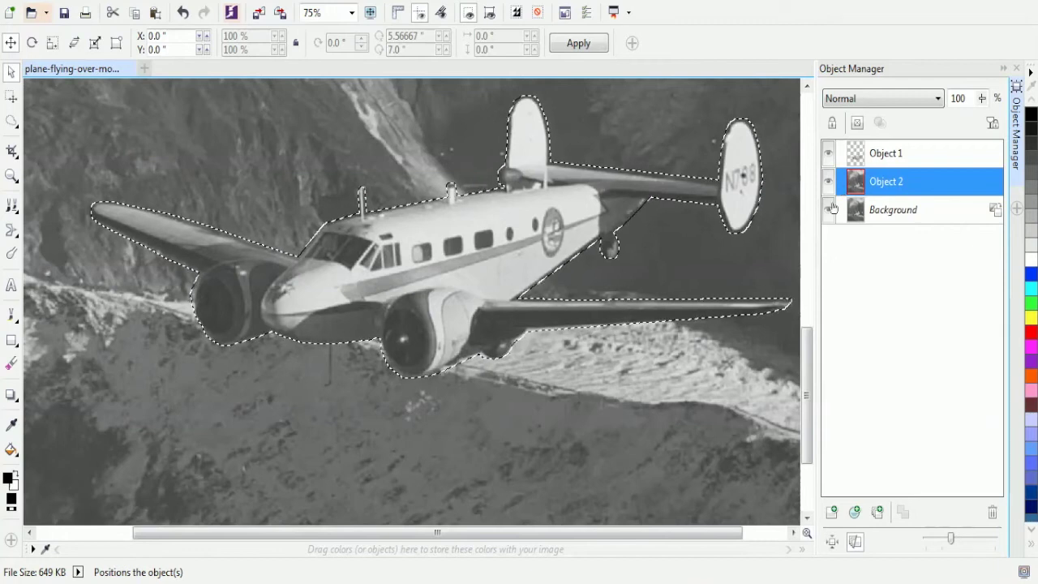
pyautogui.click(883, 156)
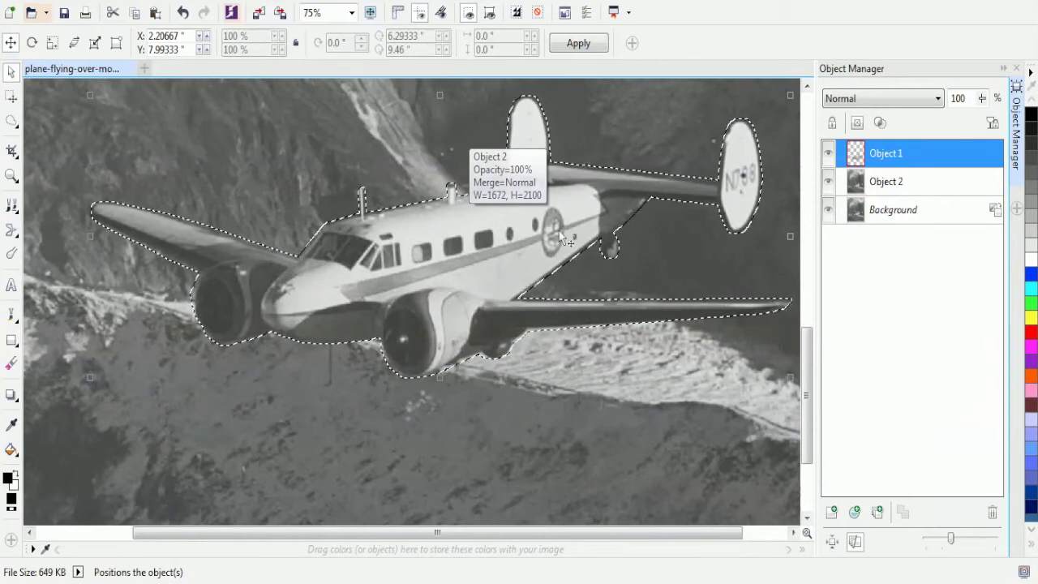
pyautogui.click(828, 181)
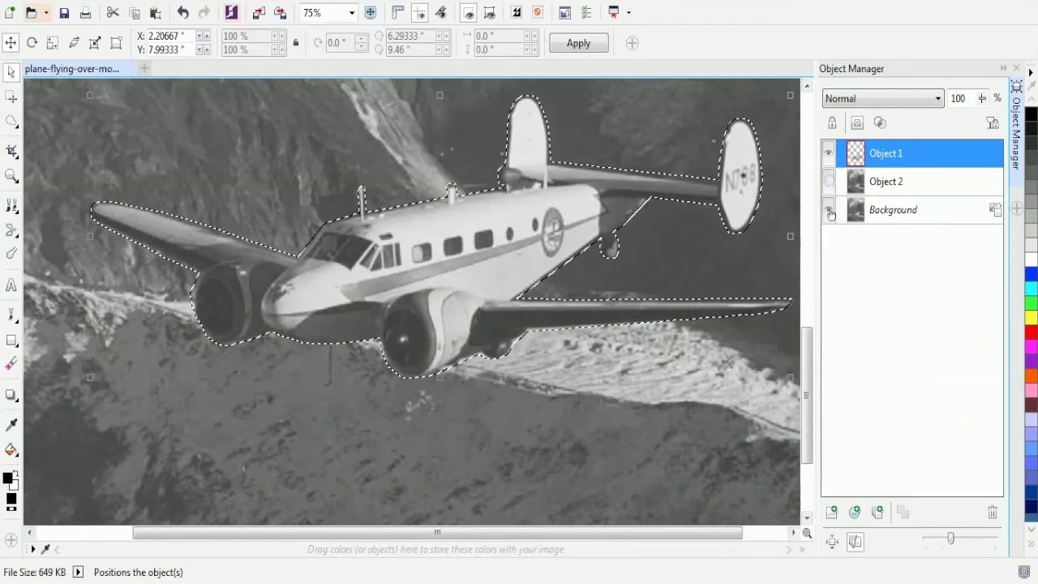
pyautogui.click(828, 209)
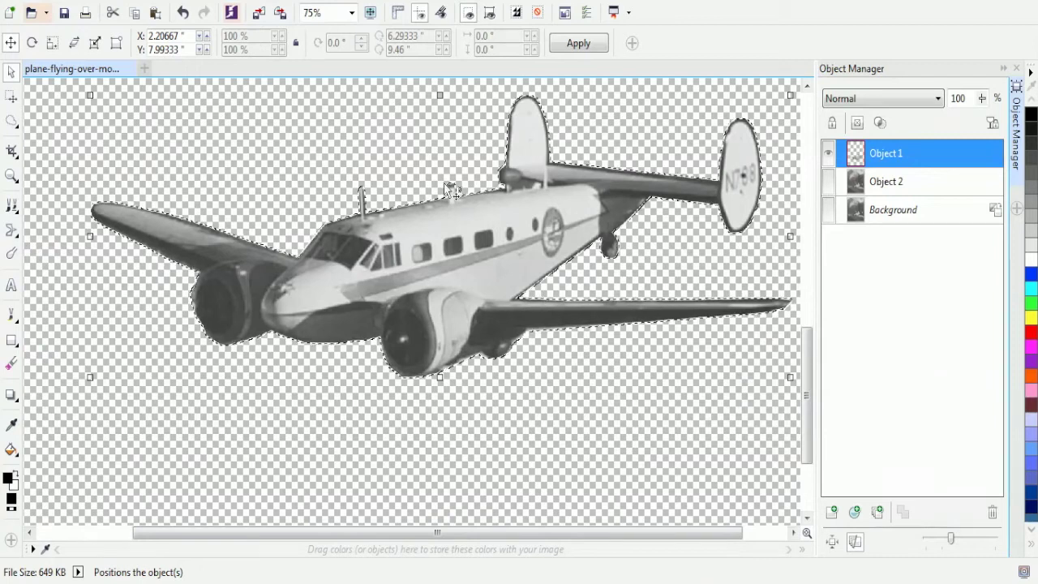
# - Choose the Custom Dodge/Burn brush, pick a nib shape, and keep the Normal merge mode
pyautogui.click(14, 254)
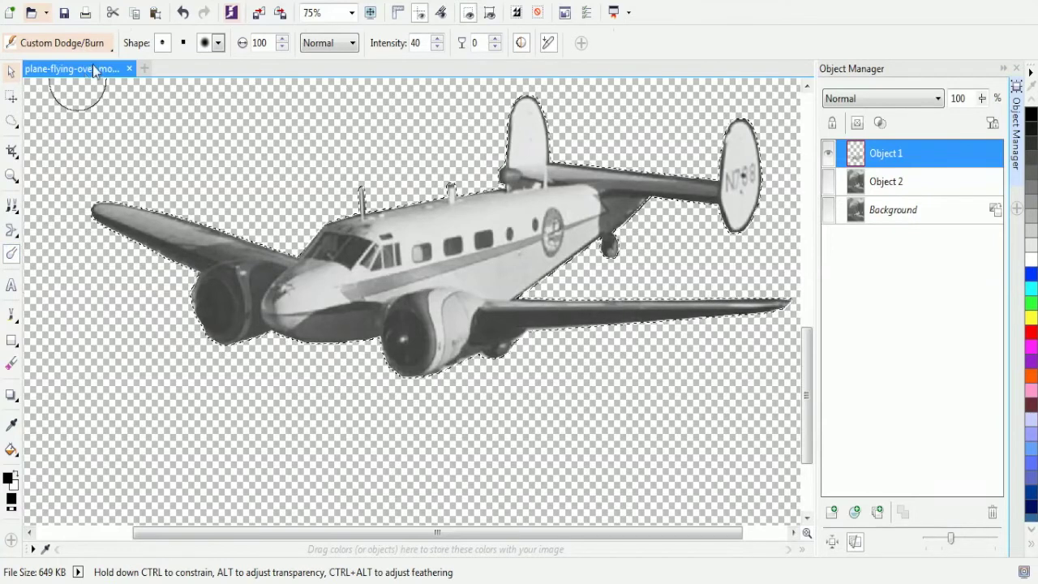
pyautogui.click(112, 50)
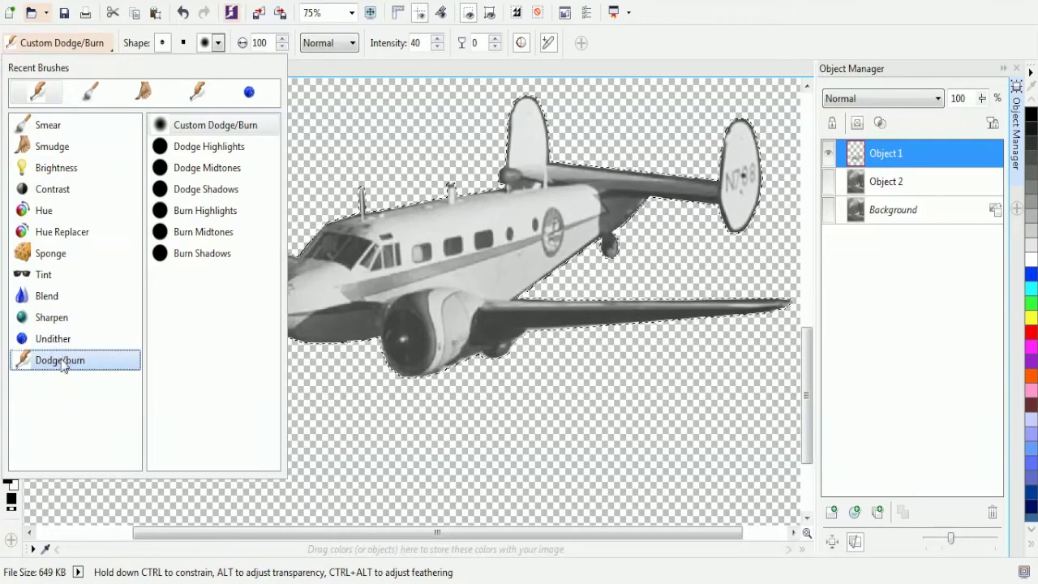
pyautogui.click(221, 46)
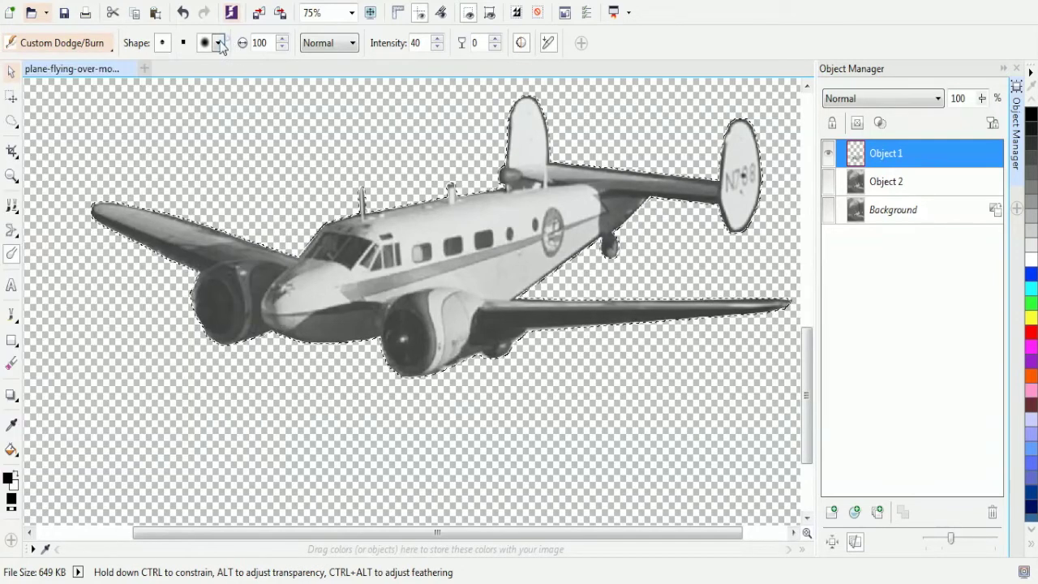
pyautogui.click(218, 45)
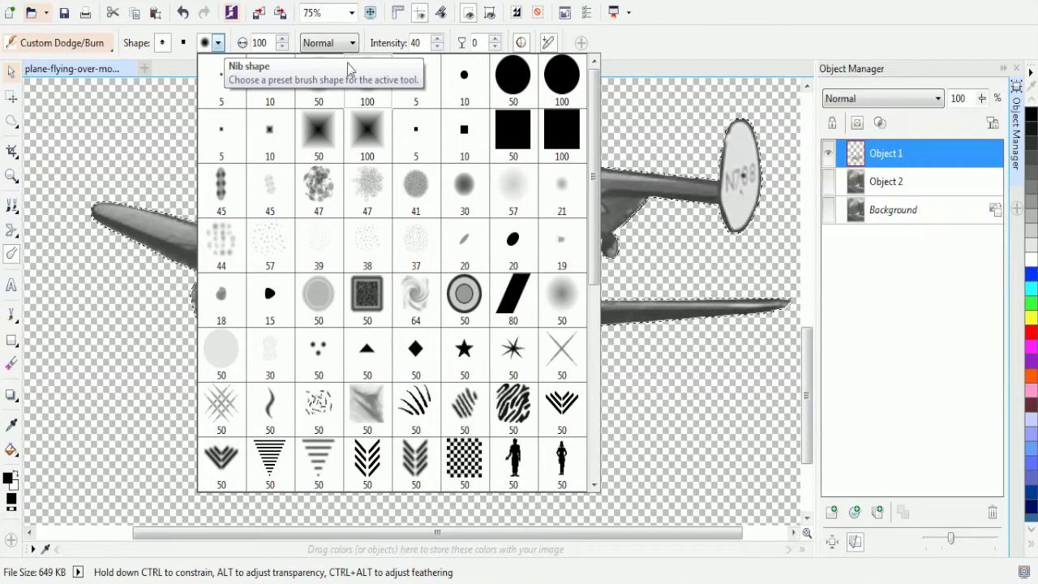
pyautogui.click(367, 99)
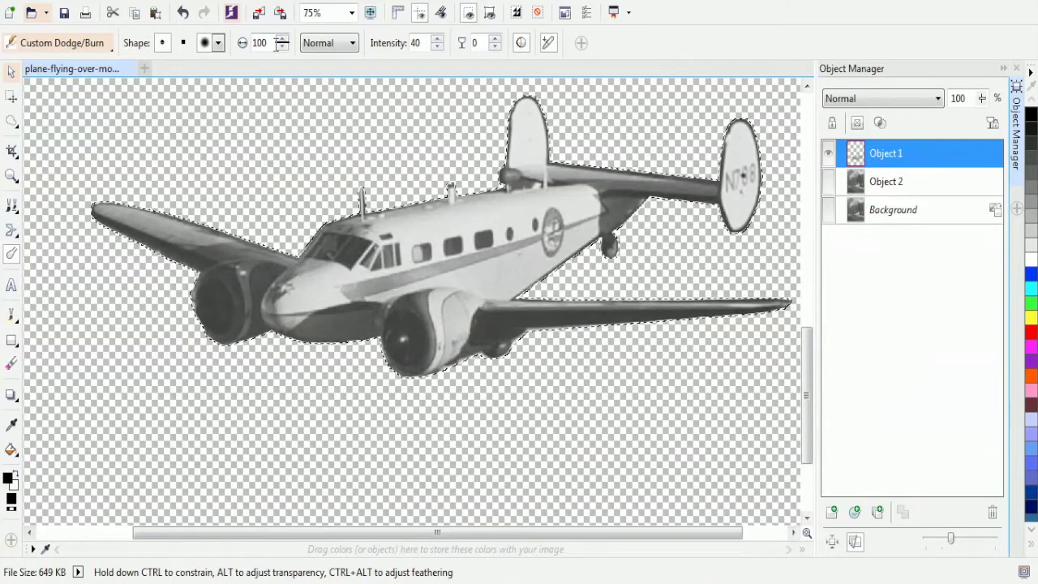
pyautogui.click(328, 45)
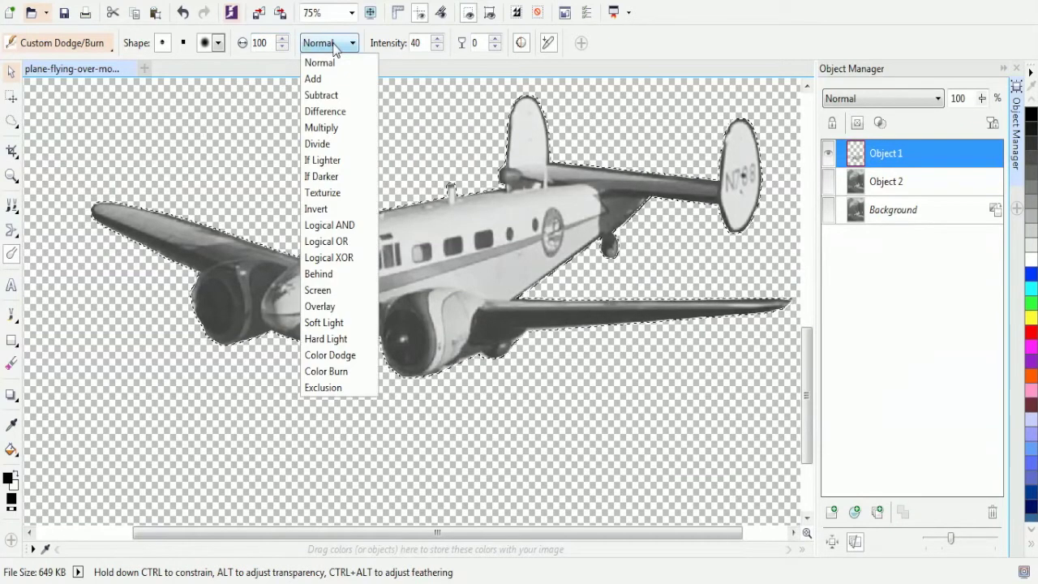
pyautogui.click(334, 47)
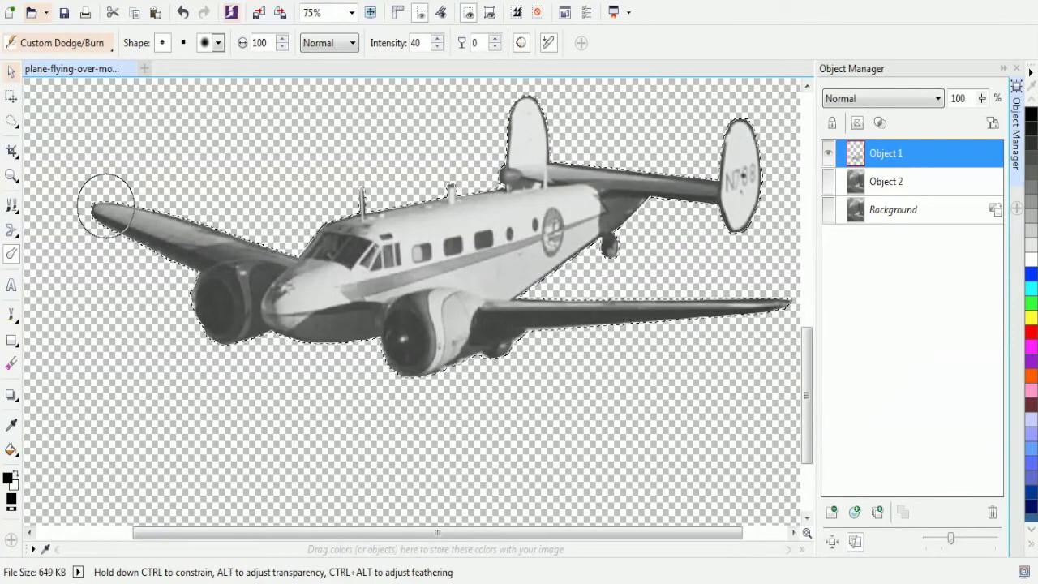
# - Dodge the plane's left wing with four brush strokes out toward the wingtip
pyautogui.moveTo(105, 205); pyautogui.dragTo(107, 206)
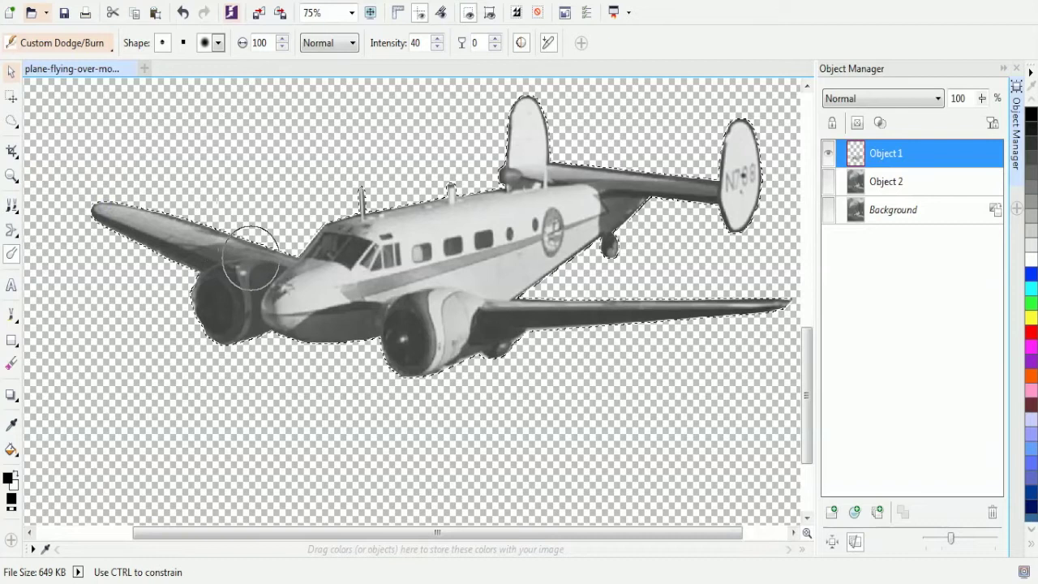
pyautogui.moveTo(250, 257); pyautogui.dragTo(246, 261)
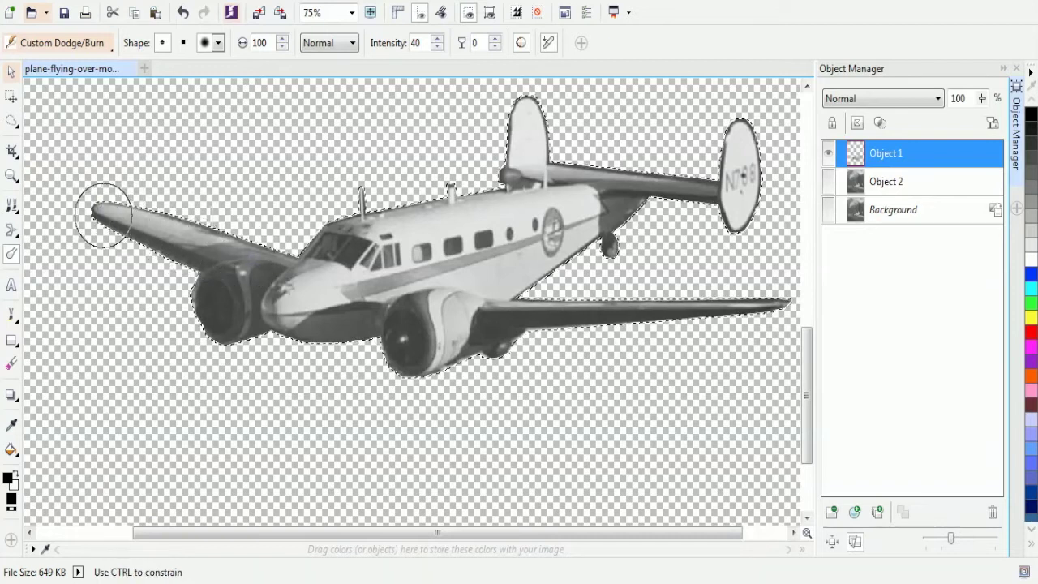
pyautogui.moveTo(103, 214); pyautogui.dragTo(92, 204)
pyautogui.moveTo(229, 249); pyautogui.dragTo(225, 241)
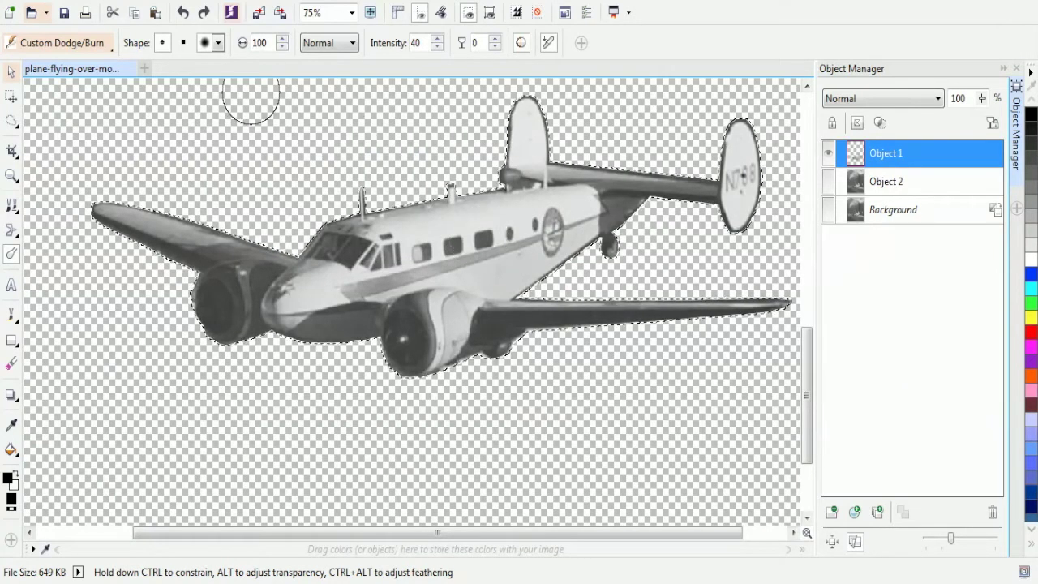
pyautogui.click(111, 2)
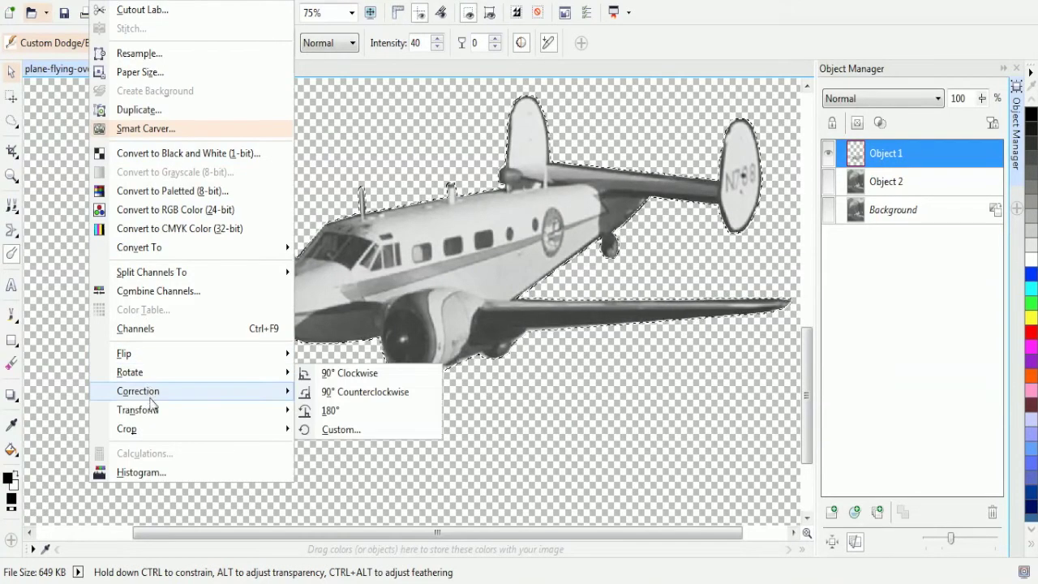
# - Invert the plane's colours, then dodge the left wingtip and left engine nacelle
pyautogui.moveTo(155, 413)
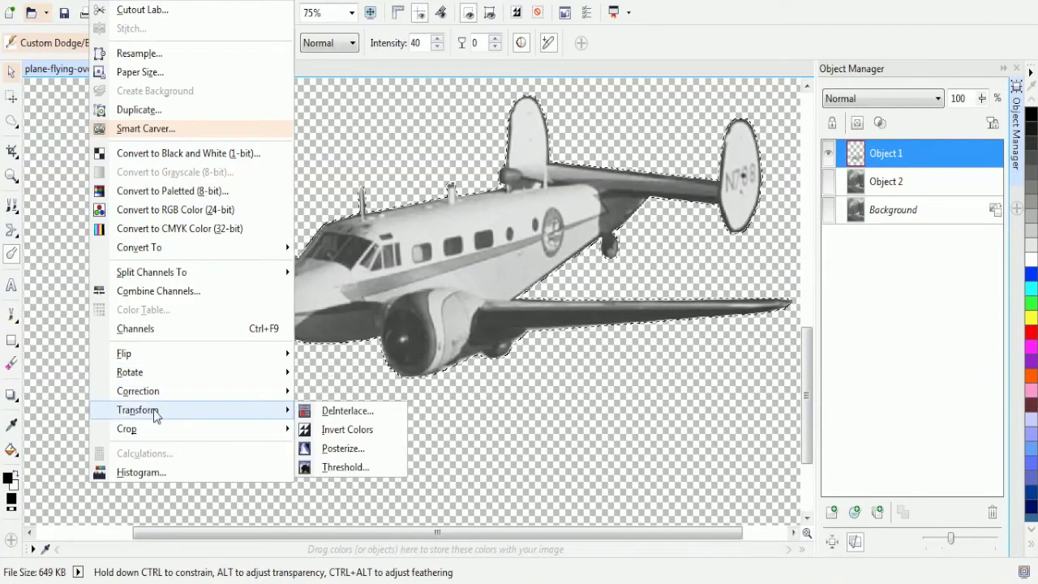
pyautogui.click(349, 429)
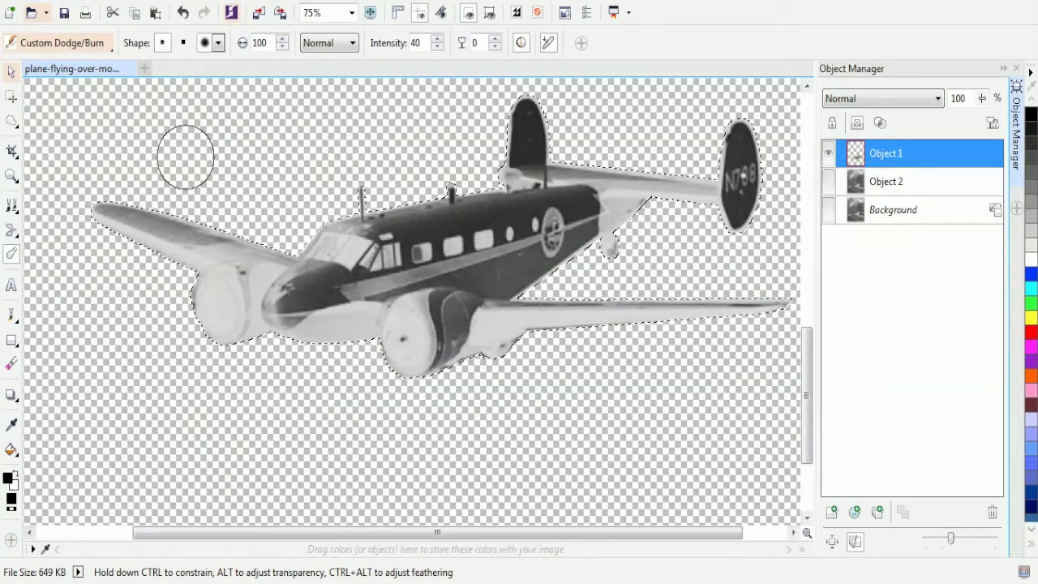
pyautogui.moveTo(95, 209); pyautogui.dragTo(102, 208)
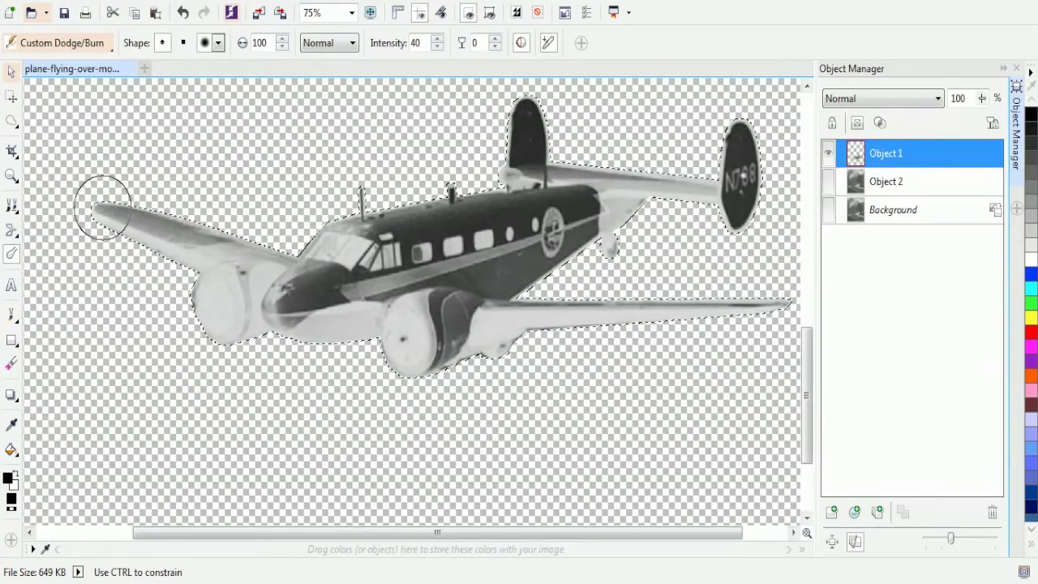
pyautogui.moveTo(276, 278)
pyautogui.mouseDown()
pyautogui.moveTo(216, 278)
pyautogui.moveTo(236, 292)
pyautogui.moveTo(304, 293)
pyautogui.moveTo(341, 317)
pyautogui.moveTo(392, 312)
pyautogui.moveTo(436, 358)
pyautogui.mouseUp()
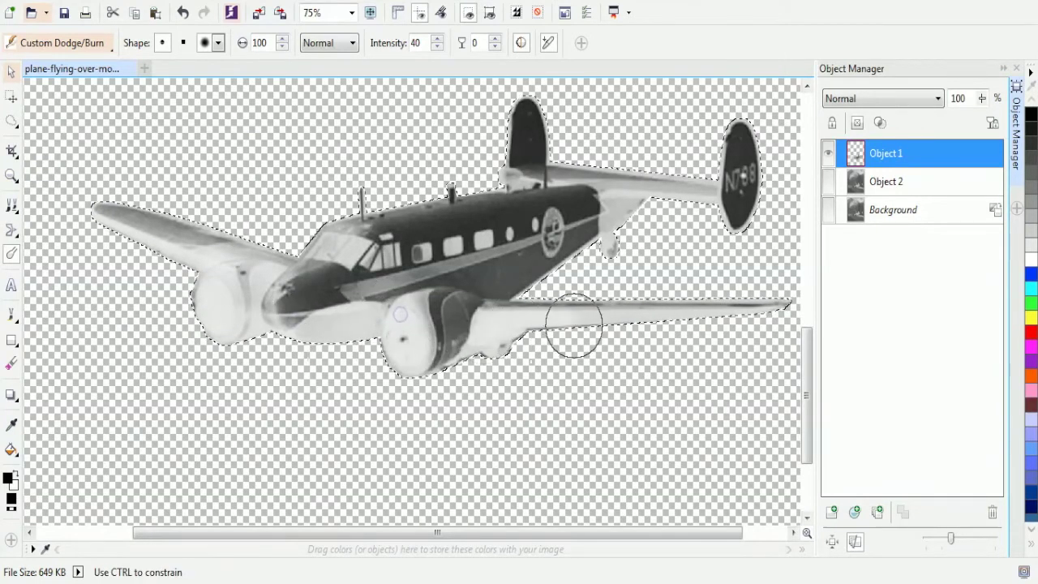
# - Dodge the right wing, tail fin, horizontal stabilizer, fuselage roundel and windshield
pyautogui.moveTo(573, 325)
pyautogui.mouseDown()
pyautogui.moveTo(644, 314)
pyautogui.moveTo(761, 344)
pyautogui.moveTo(784, 328)
pyautogui.moveTo(728, 318)
pyautogui.mouseUp()
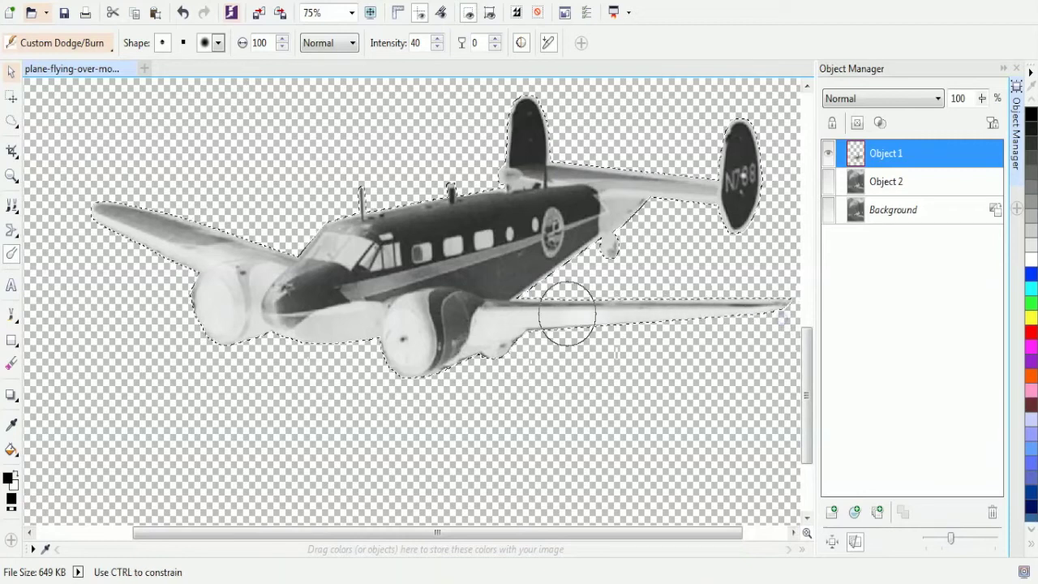
pyautogui.moveTo(511, 171); pyautogui.dragTo(509, 146)
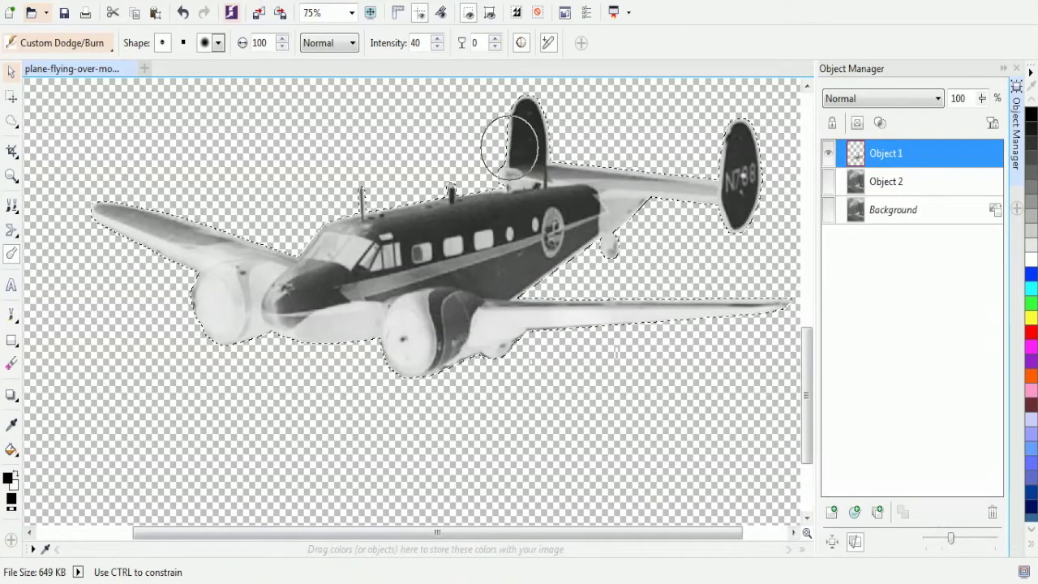
pyautogui.moveTo(615, 166); pyautogui.dragTo(707, 167)
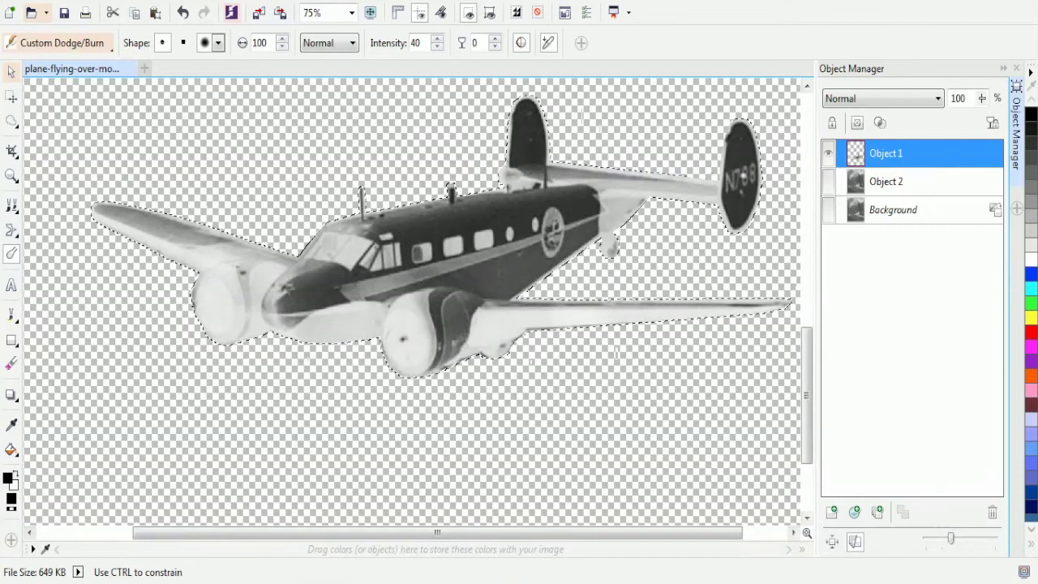
pyautogui.moveTo(730, 229); pyautogui.dragTo(730, 229)
pyautogui.click(539, 215)
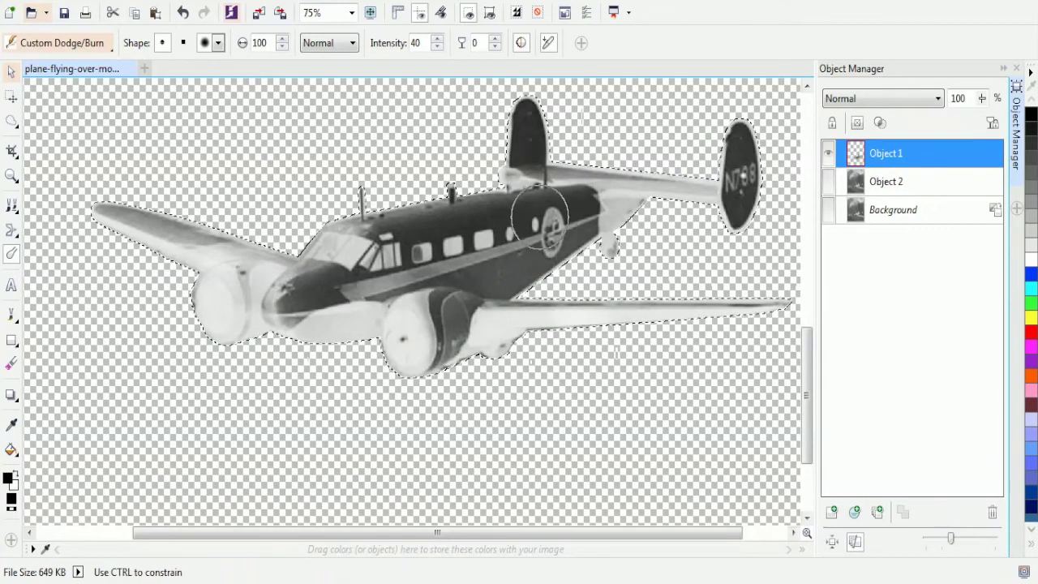
pyautogui.moveTo(379, 245); pyautogui.dragTo(325, 243)
pyautogui.moveTo(552, 227); pyautogui.dragTo(576, 235)
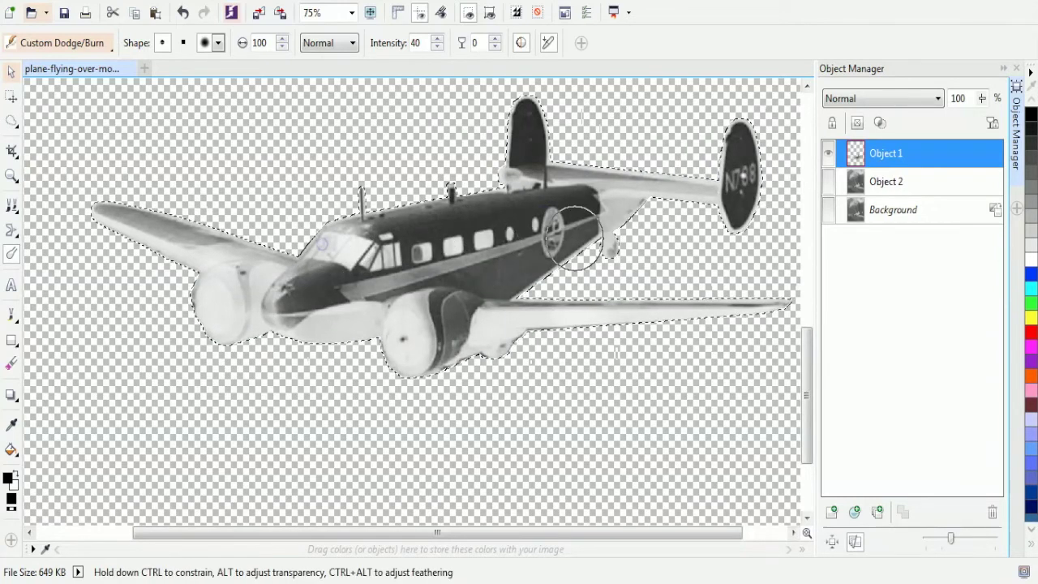
pyautogui.click(105, 4)
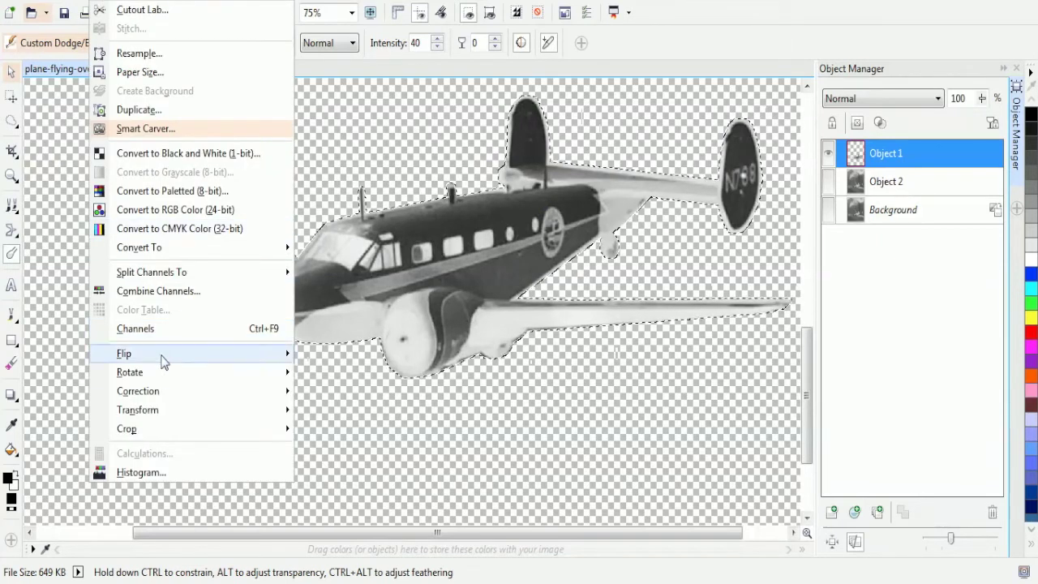
# - Invert the plane back to normal tones and show the Object 2 mountain layer
pyautogui.moveTo(180, 416)
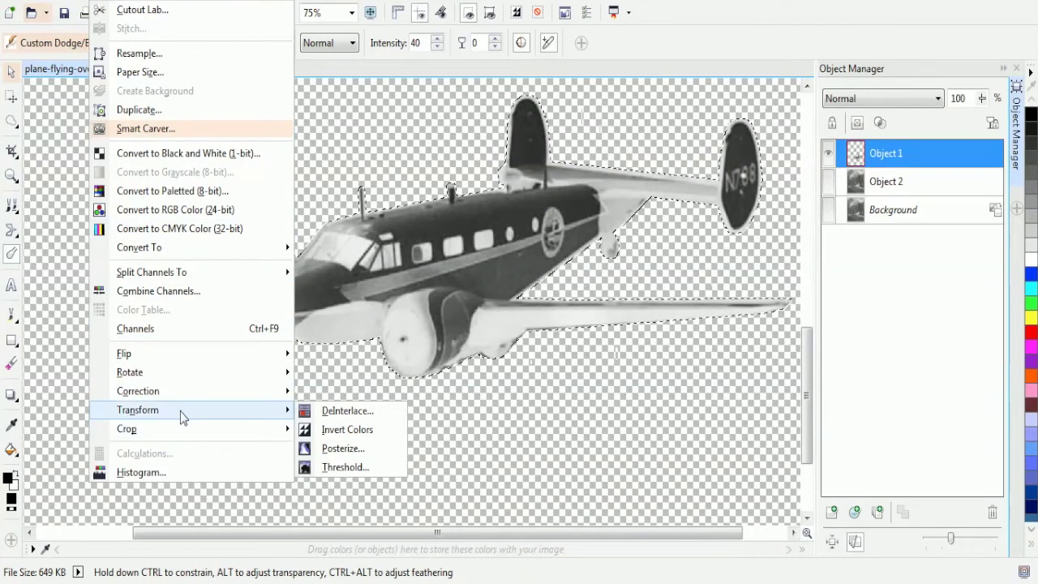
pyautogui.click(336, 436)
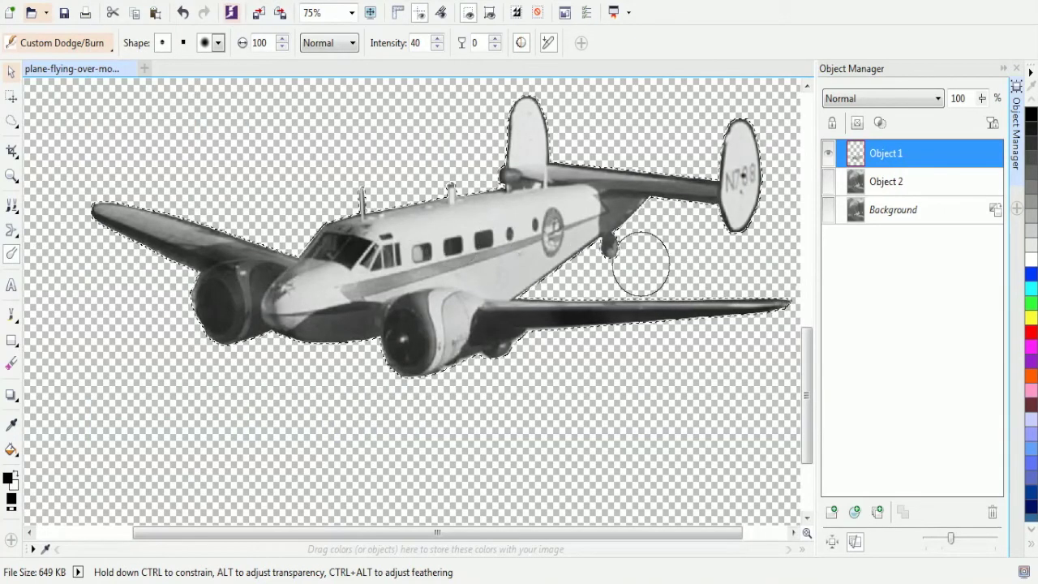
pyautogui.click(828, 181)
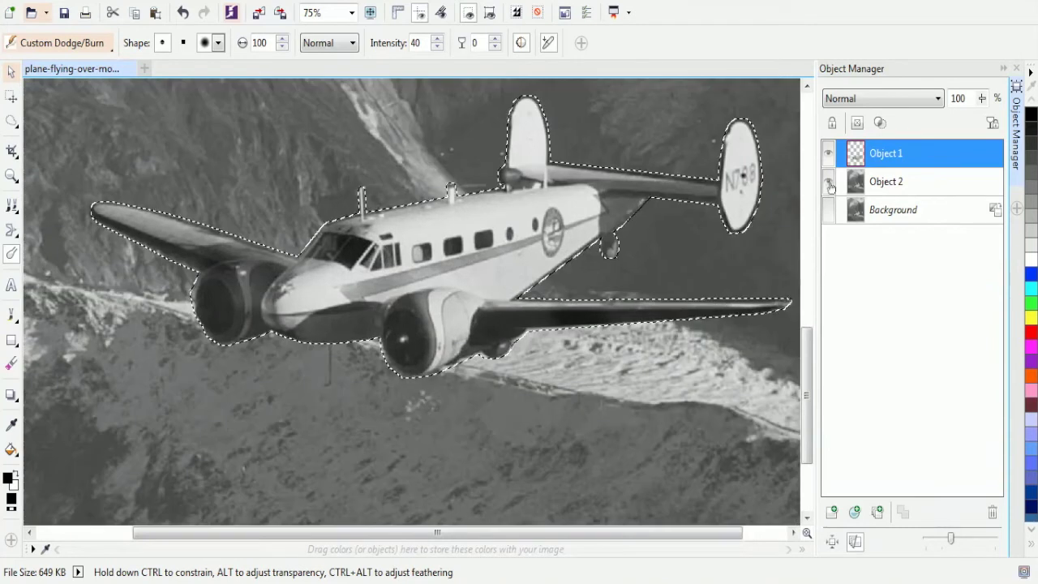
# - Zoom out from 50% to view the whole image
pyautogui.click(11, 175)
pyautogui.rightClick(408, 323)
pyautogui.rightClick(542, 323)
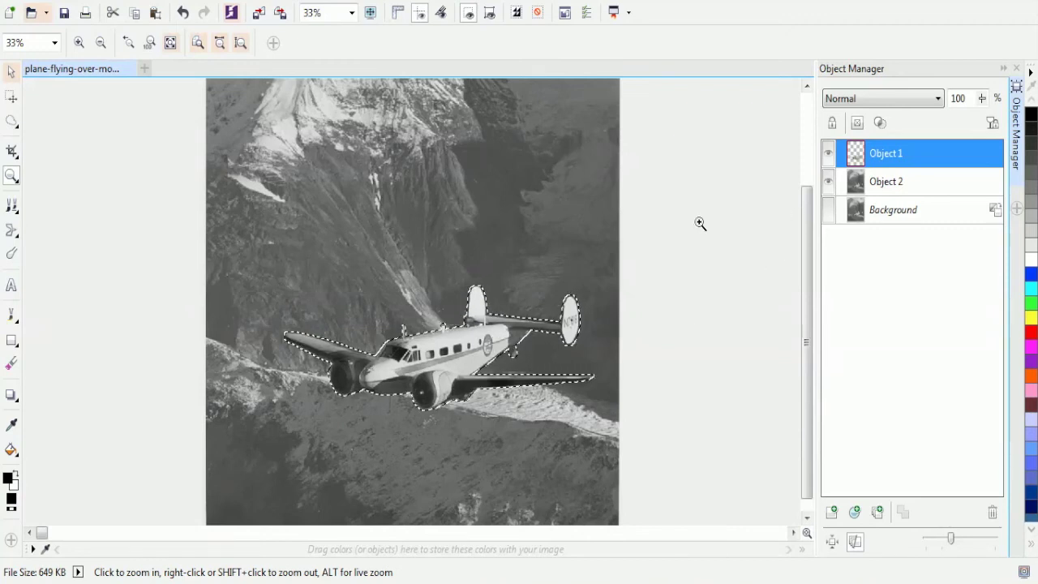
# - Apply a Brightness/Contrast/Intensity boost of contrast 10 to the masked plane on Object 1
pyautogui.click(157, 3)
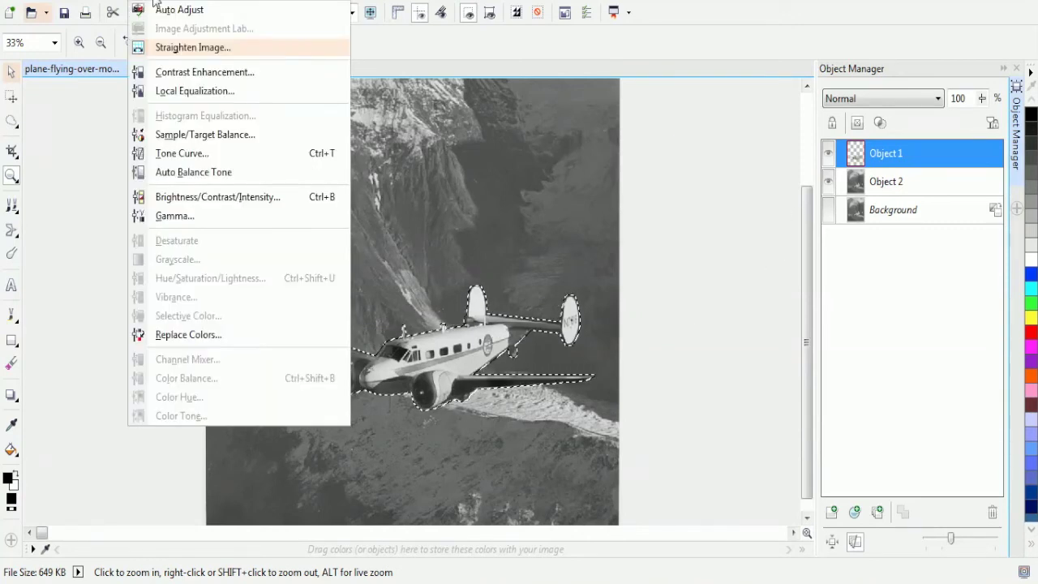
pyautogui.click(231, 198)
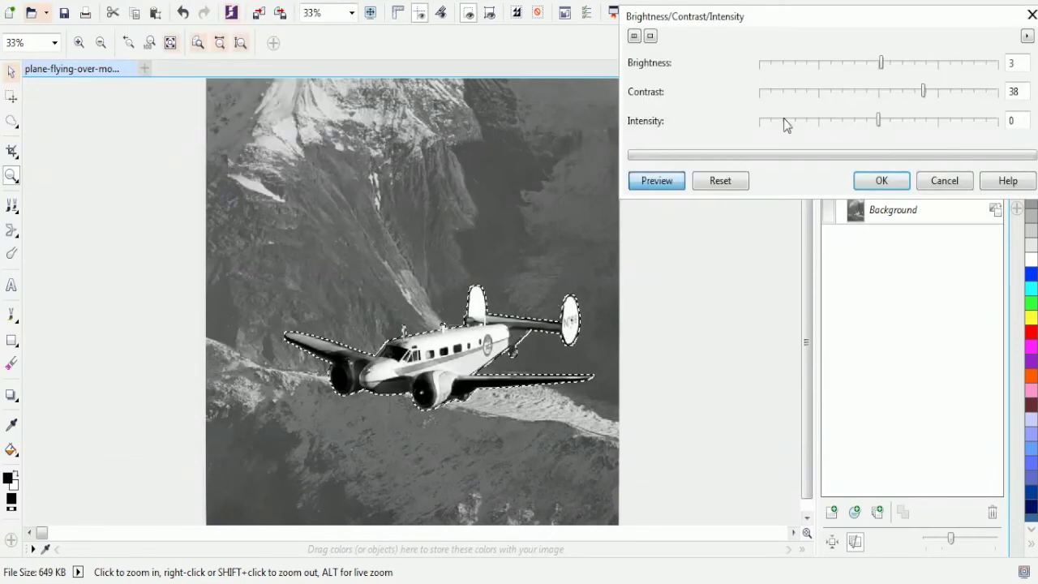
pyautogui.click(736, 183)
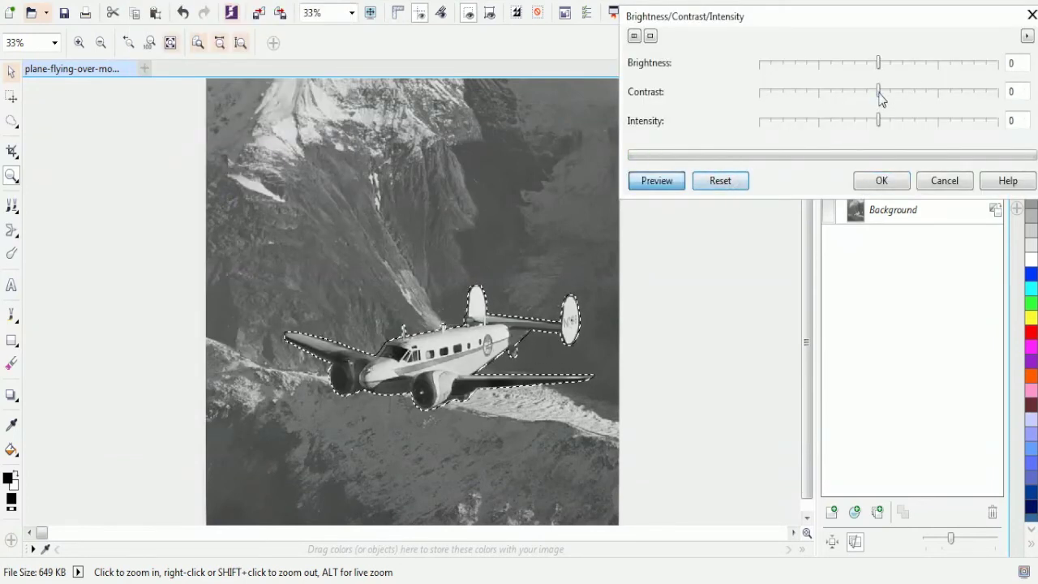
pyautogui.moveTo(882, 97); pyautogui.dragTo(894, 98)
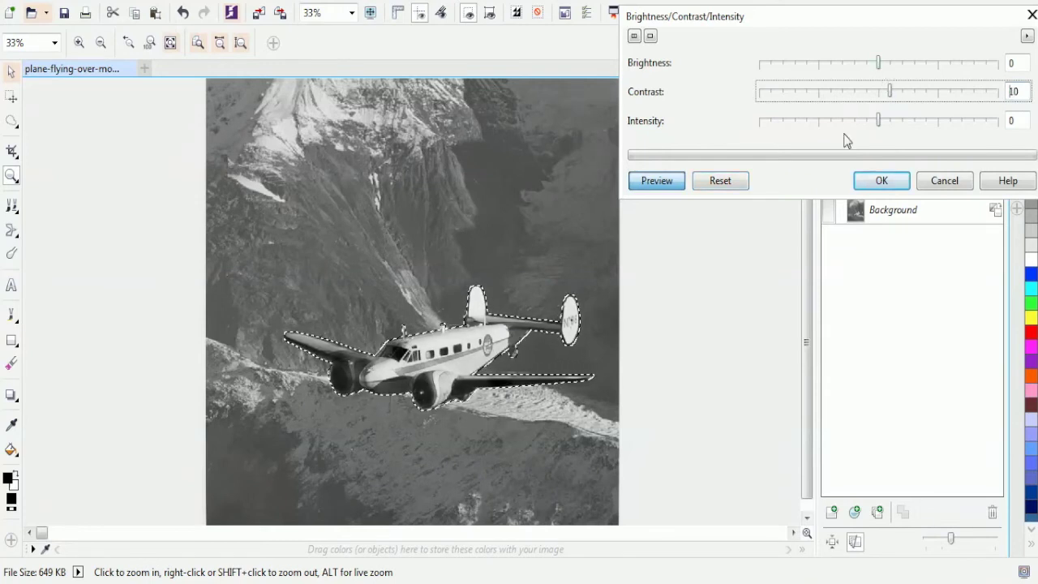
pyautogui.click(887, 182)
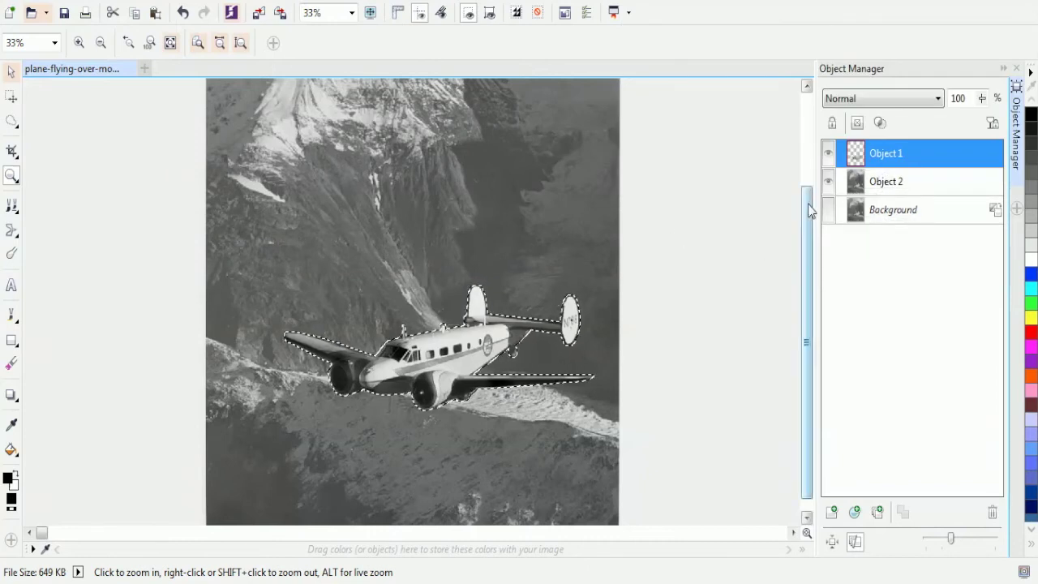
# - Turn the Background layer's visibility back on and reselect the Object 2 layer
pyautogui.click(885, 183)
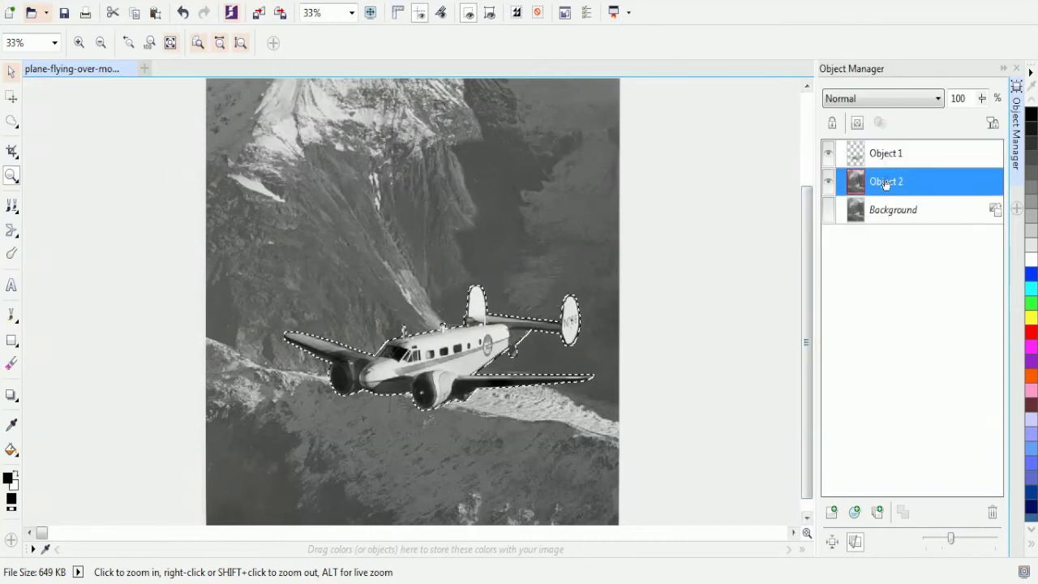
pyautogui.click(887, 213)
pyautogui.click(884, 181)
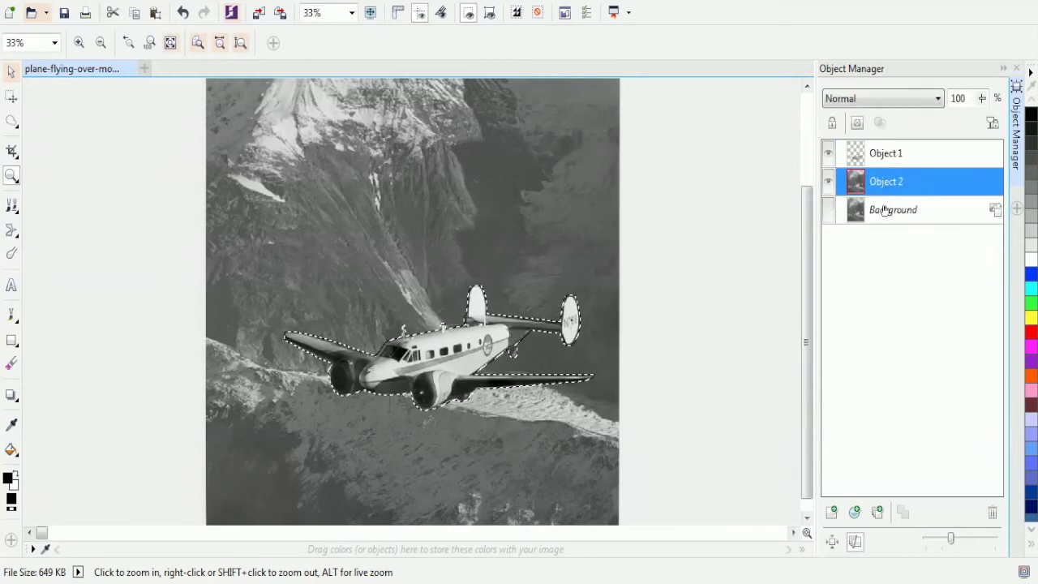
pyautogui.click(882, 213)
pyautogui.click(828, 213)
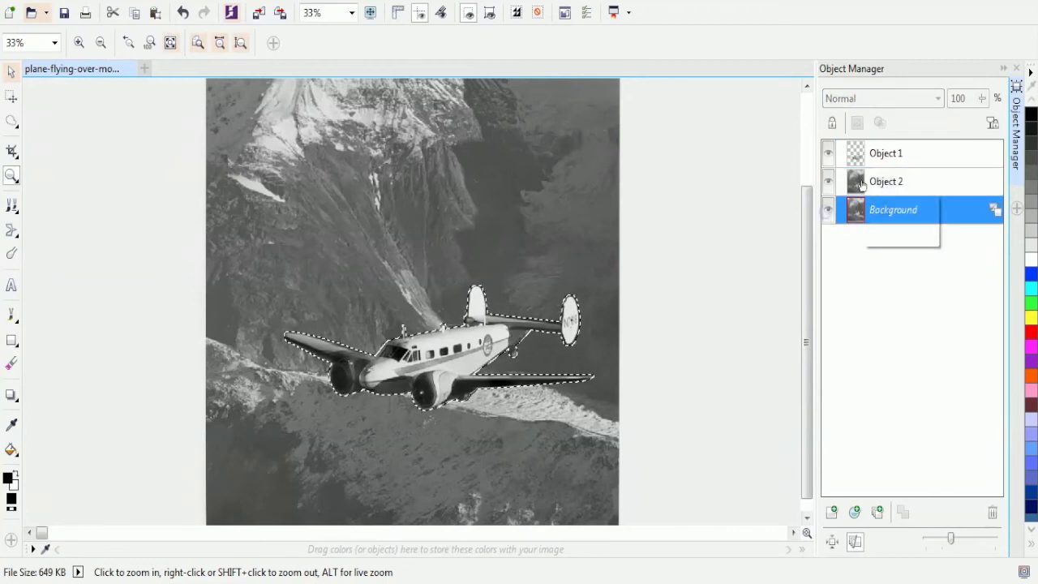
pyautogui.click(895, 185)
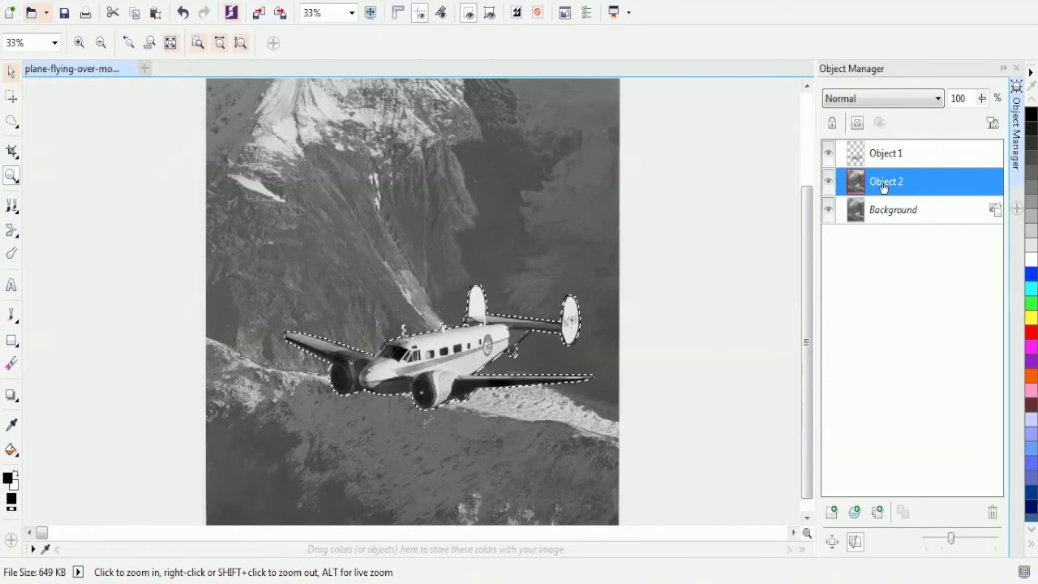
# - Try a higher contrast on the Object 2 photo layer, then cancel it
pyautogui.click(152, 3)
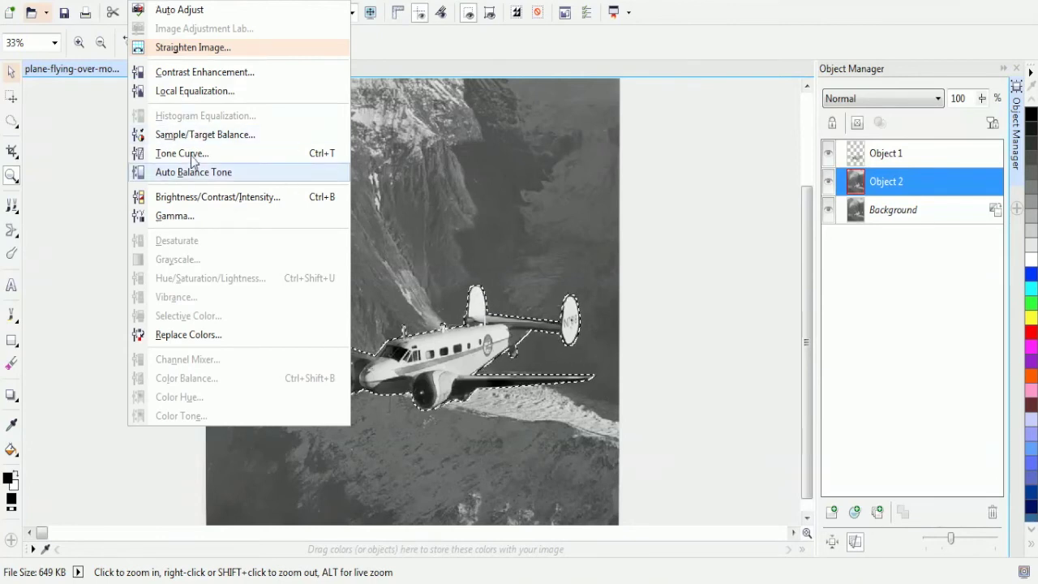
pyautogui.click(202, 197)
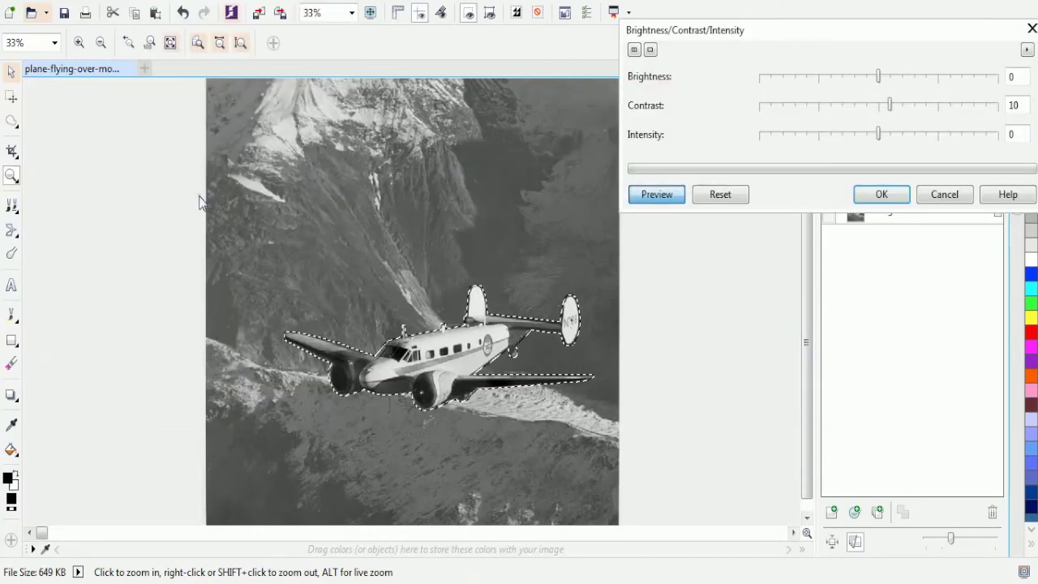
pyautogui.moveTo(890, 105); pyautogui.dragTo(958, 110)
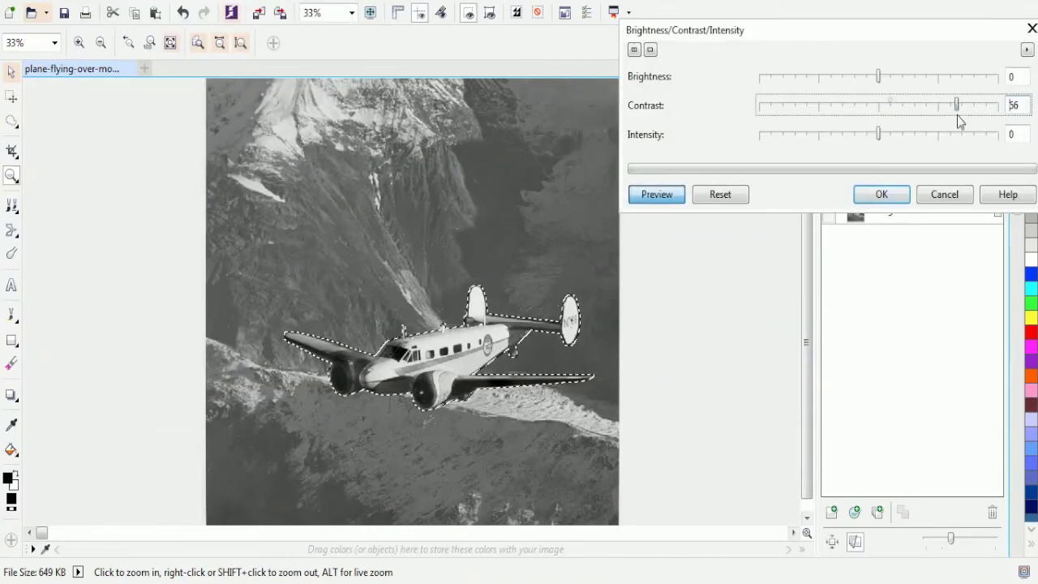
pyautogui.click(941, 195)
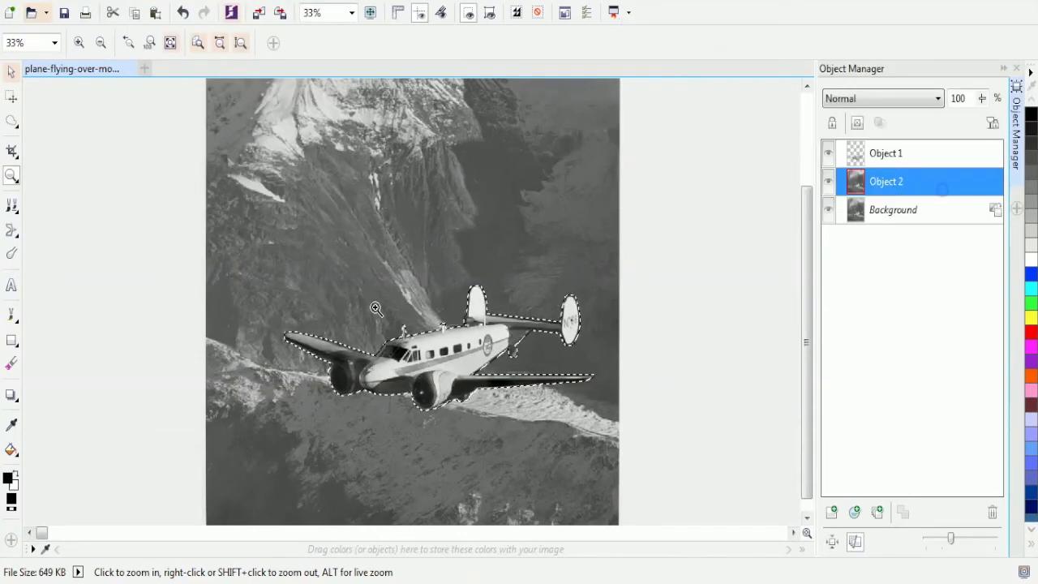
# - Remove the plane mask, select Object 2, and draw a hand mask outline beside the image
pyautogui.click(11, 121)
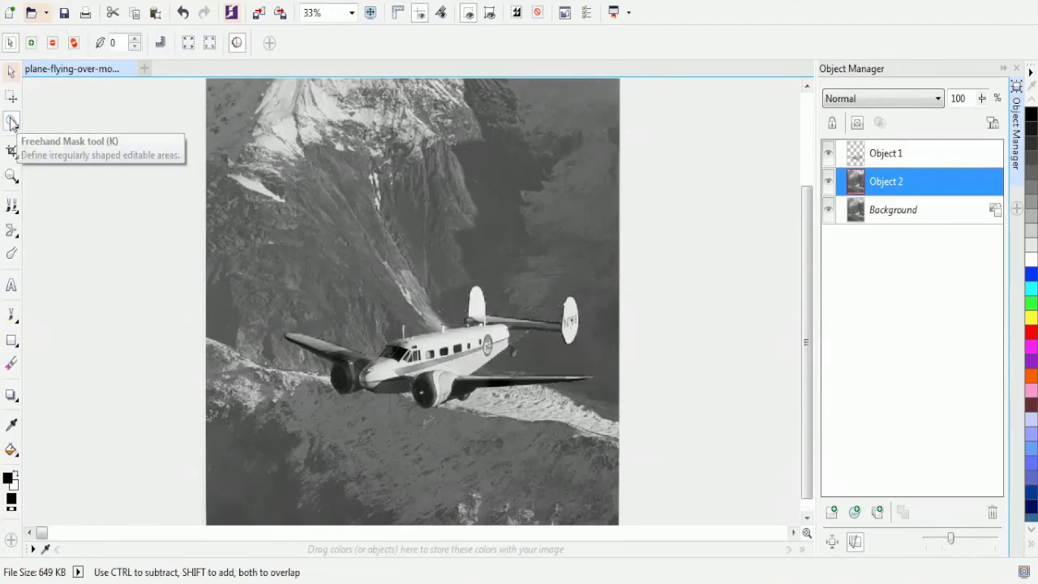
pyautogui.click(538, 14)
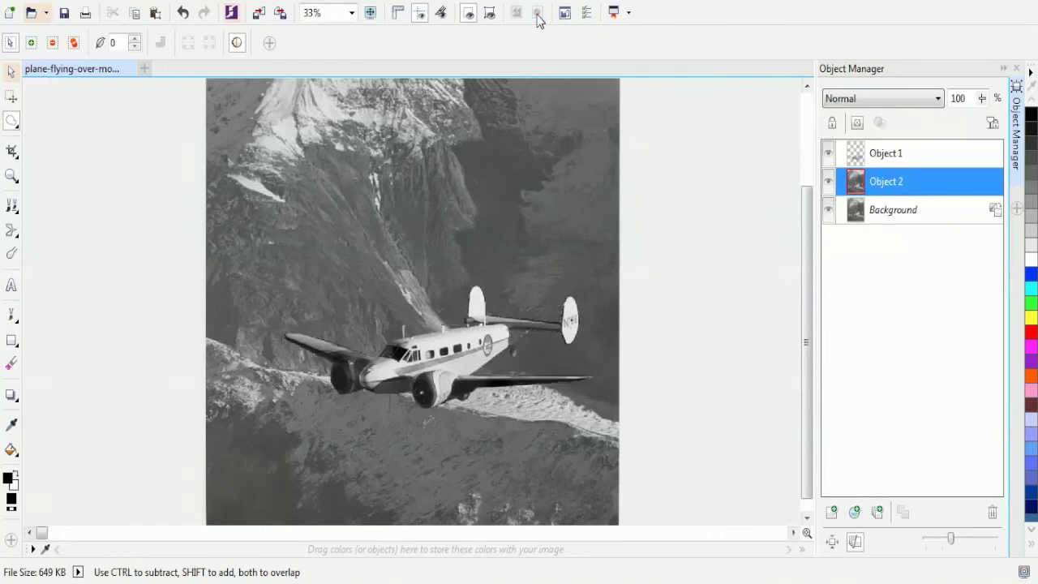
pyautogui.click(883, 182)
pyautogui.click(678, 258)
pyautogui.click(765, 225)
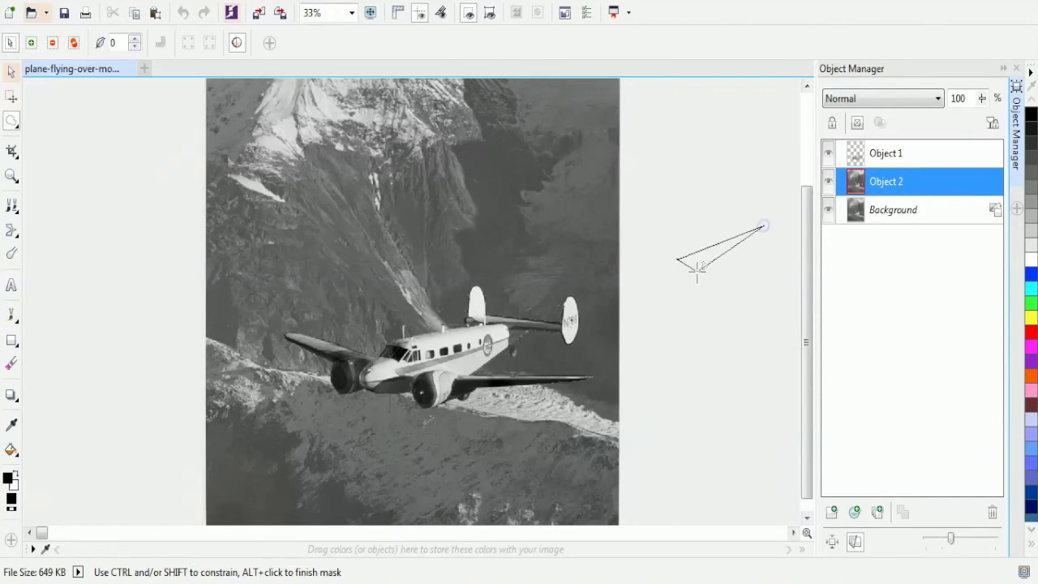
pyautogui.doubleClick(695, 271)
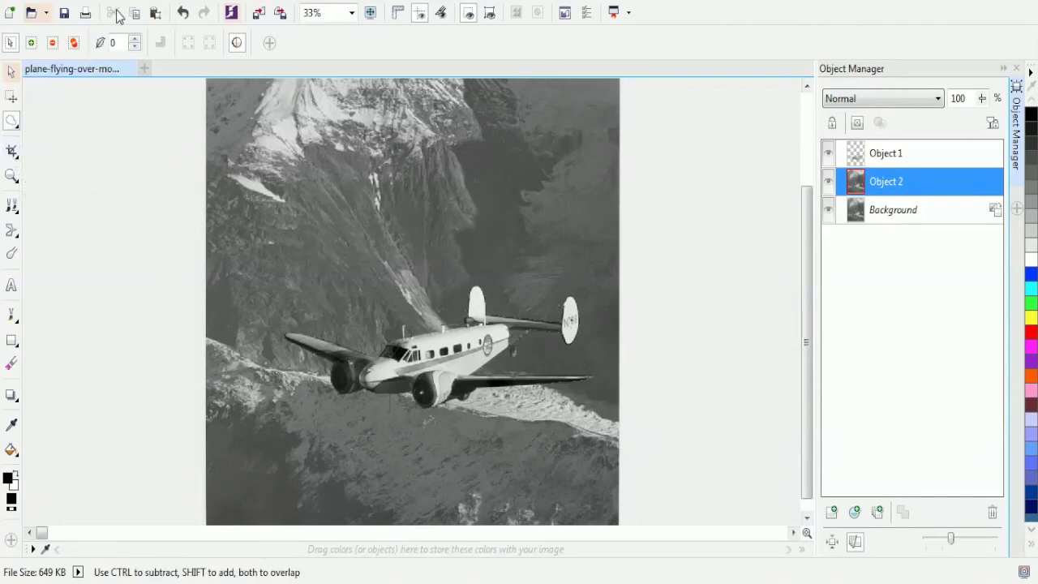
# - Raise the Object 2 photo layer's contrast to 38 with Brightness/Contrast/Intensity
pyautogui.click(147, 2)
pyautogui.click(216, 197)
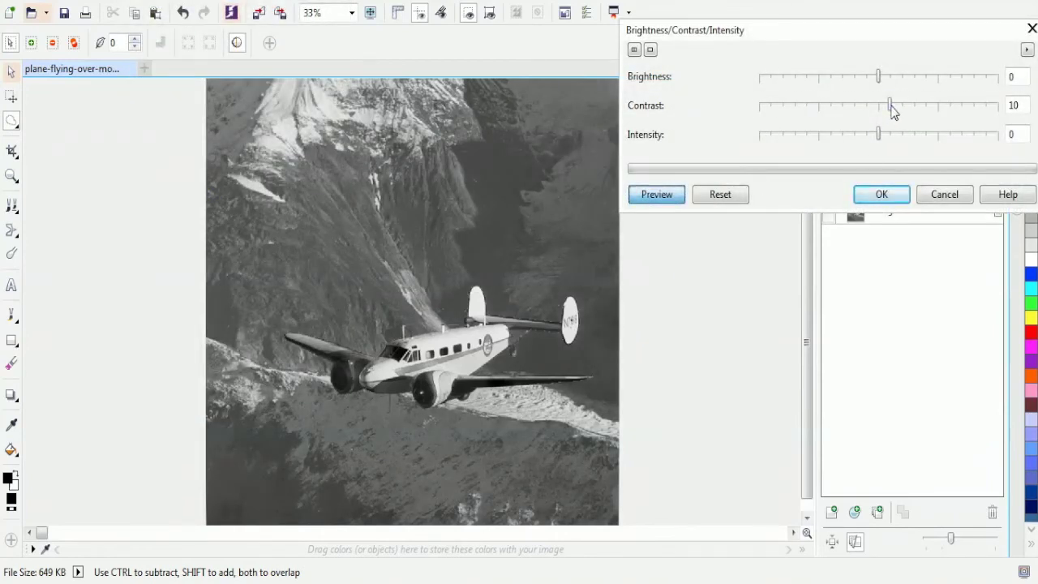
pyautogui.moveTo(889, 105); pyautogui.dragTo(941, 106)
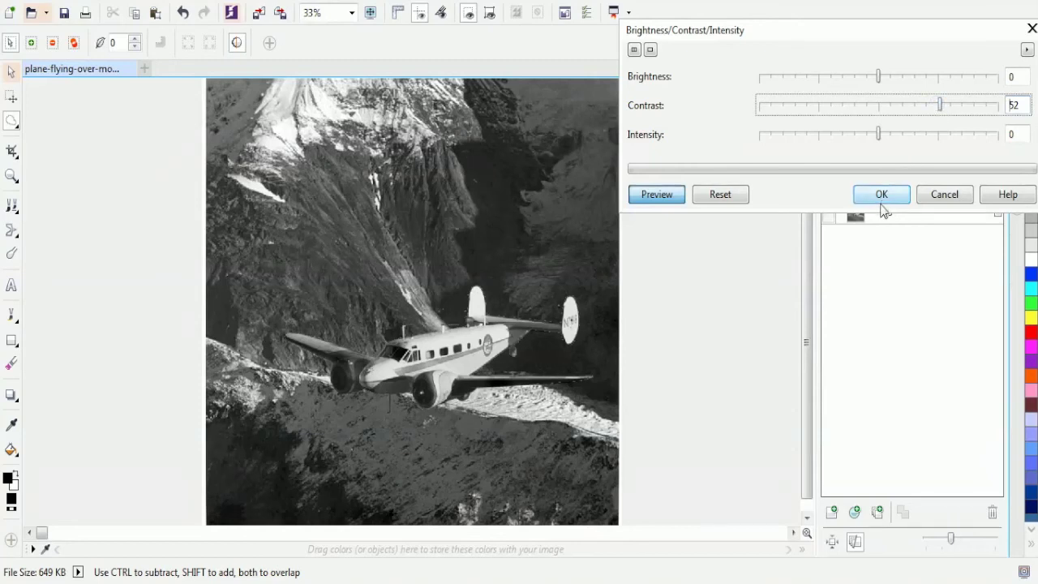
pyautogui.moveTo(941, 106); pyautogui.dragTo(925, 109)
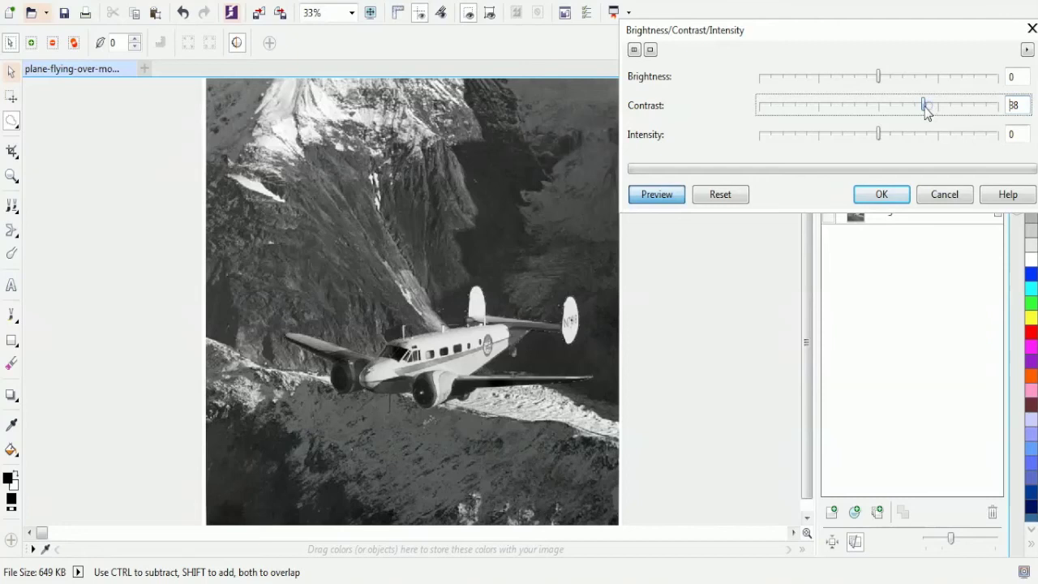
pyautogui.click(882, 199)
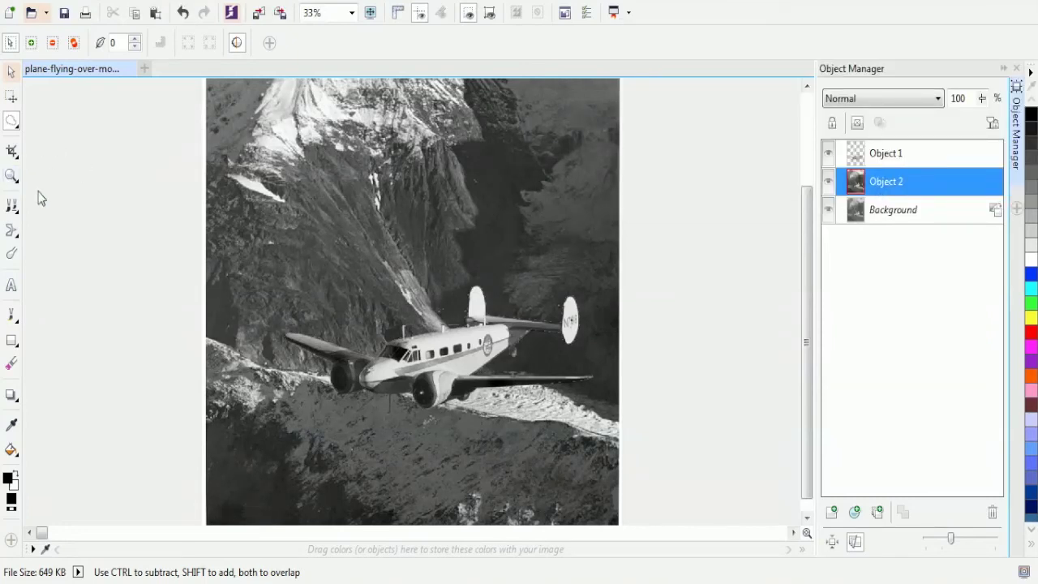
pyautogui.click(12, 175)
pyautogui.moveTo(246, 219); pyautogui.dragTo(633, 492)
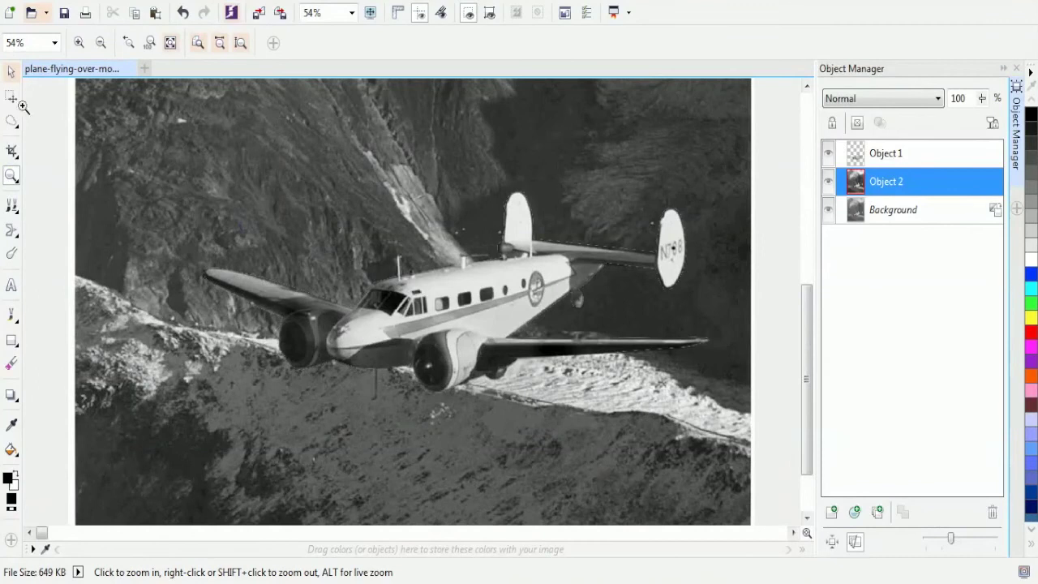
pyautogui.click(11, 72)
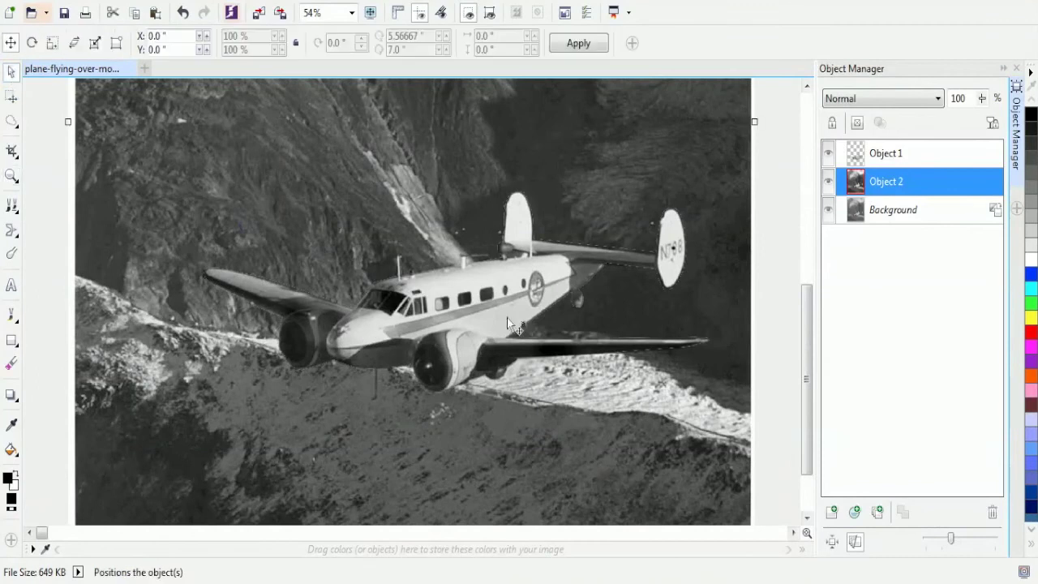
pyautogui.click(828, 184)
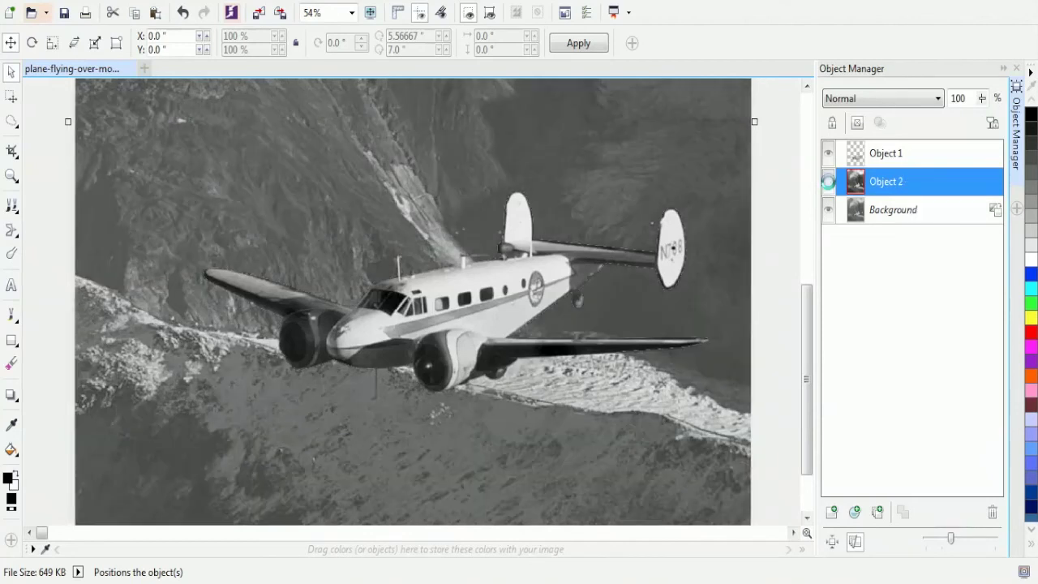
pyautogui.click(828, 185)
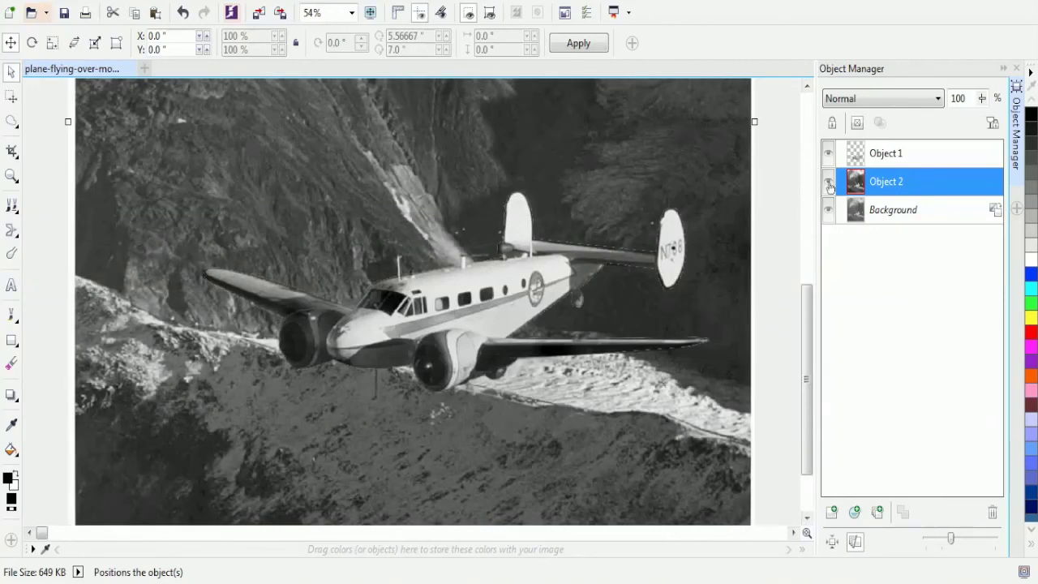
pyautogui.click(829, 184)
pyautogui.click(829, 184)
pyautogui.click(829, 156)
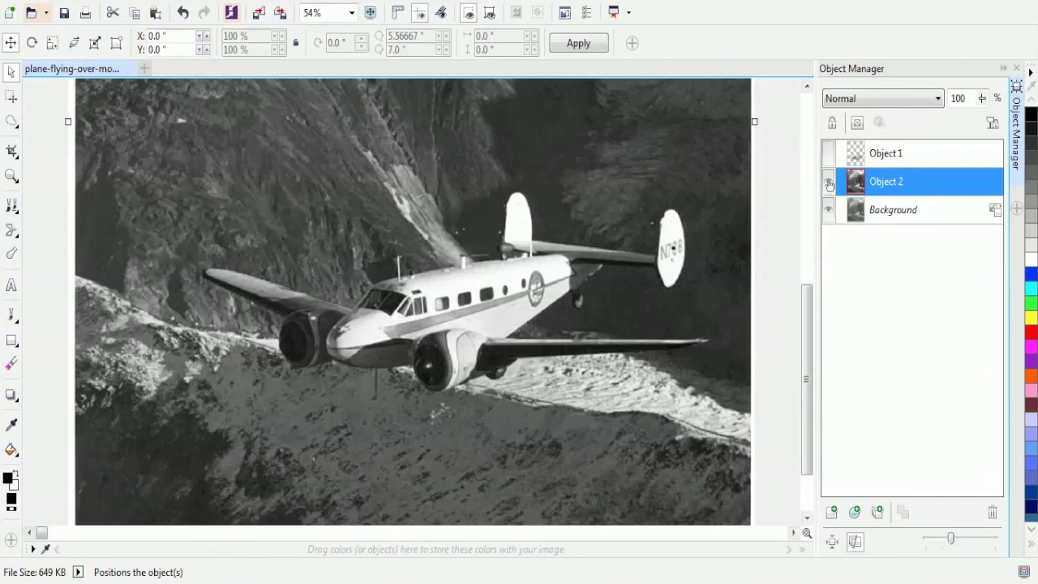
pyautogui.click(828, 182)
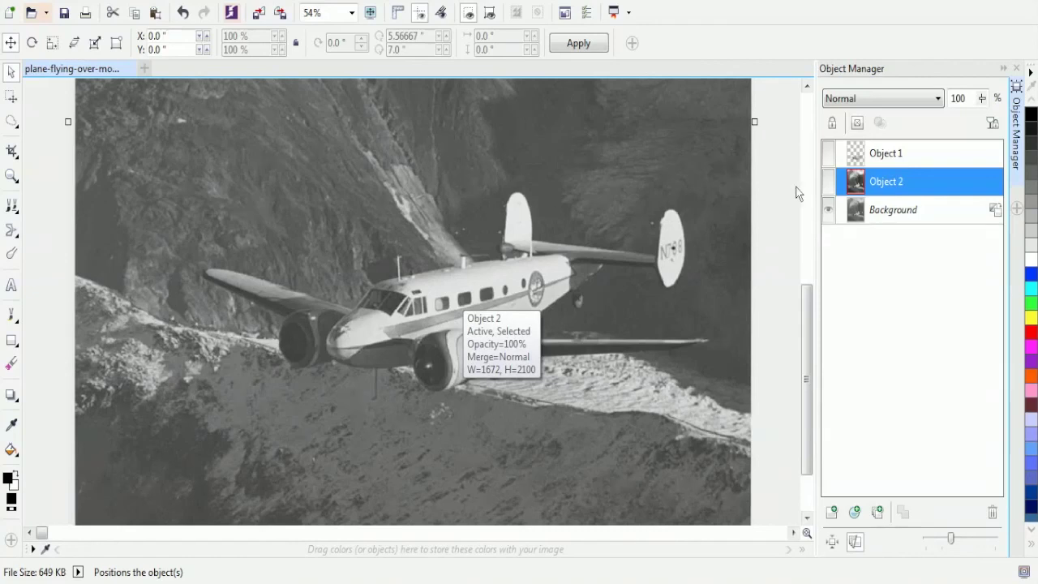
pyautogui.click(828, 154)
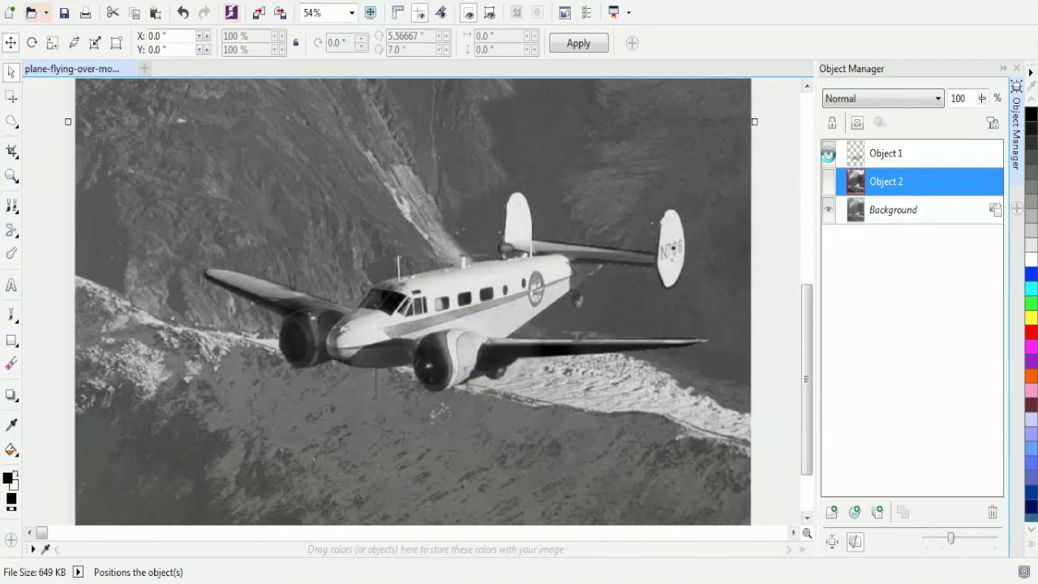
pyautogui.click(828, 182)
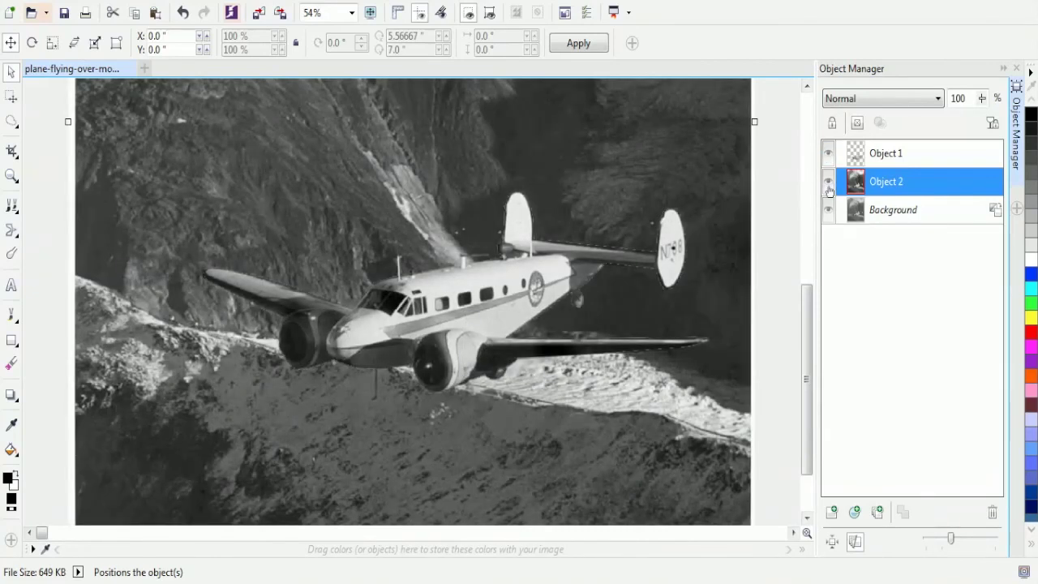
pyautogui.click(11, 176)
pyautogui.rightClick(470, 403)
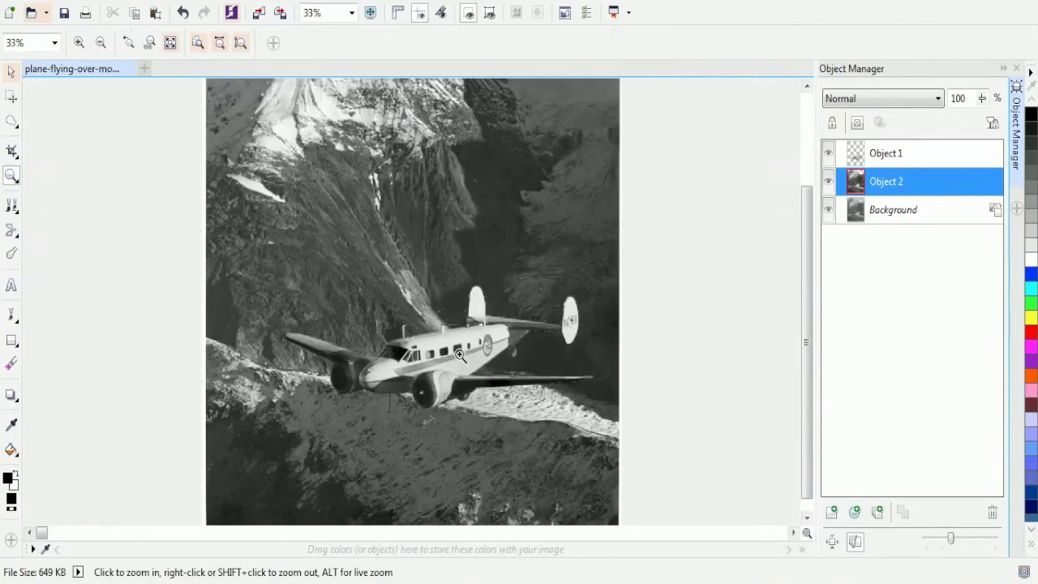
pyautogui.click(440, 407)
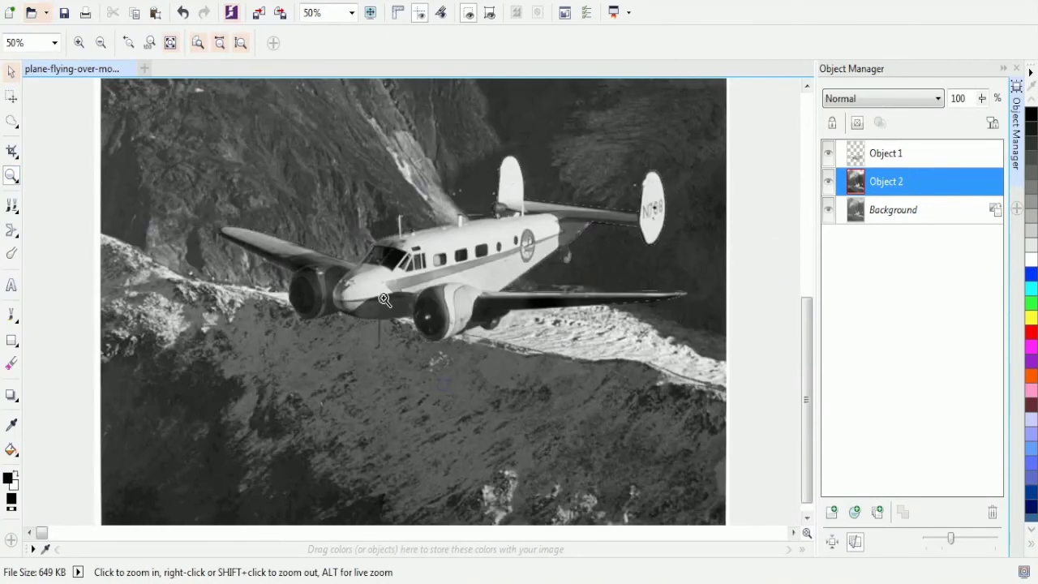